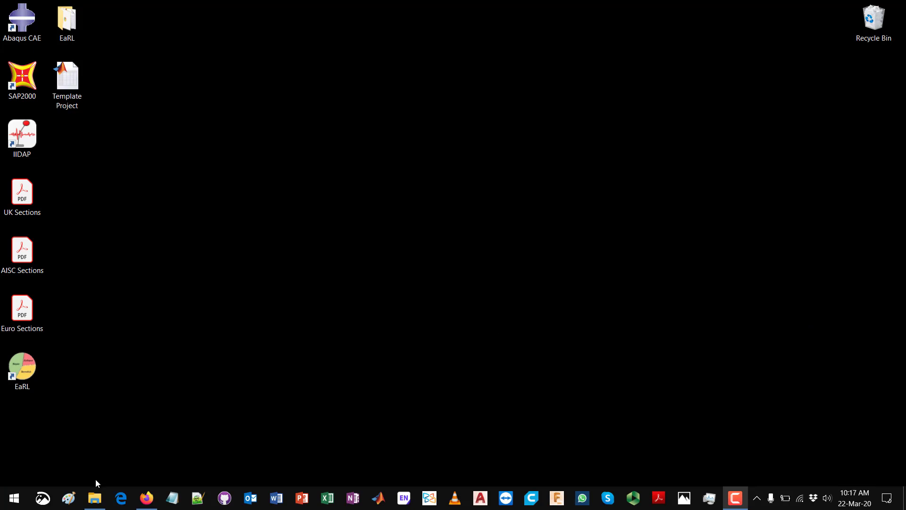
Open the folder C:\Program Files\University of Southampton\EaRL\application in a maximized File Explorer window.
click(95, 498)
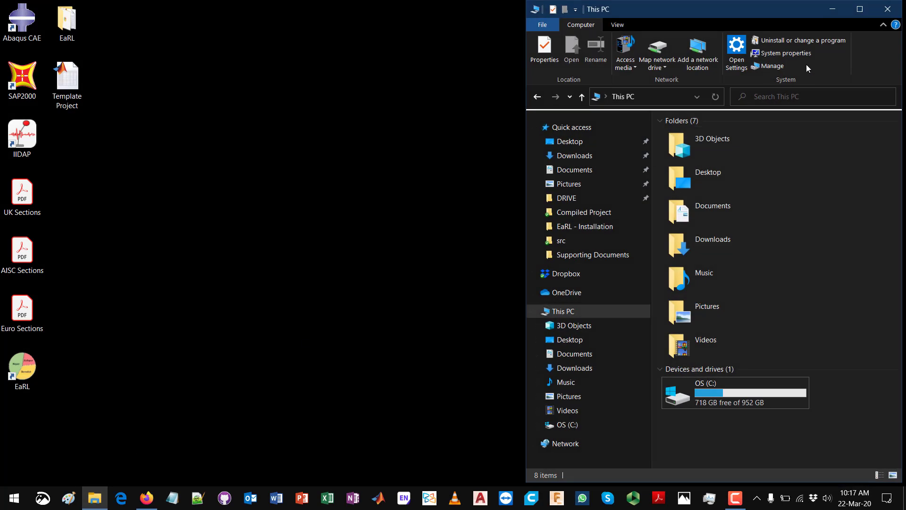
click(856, 13)
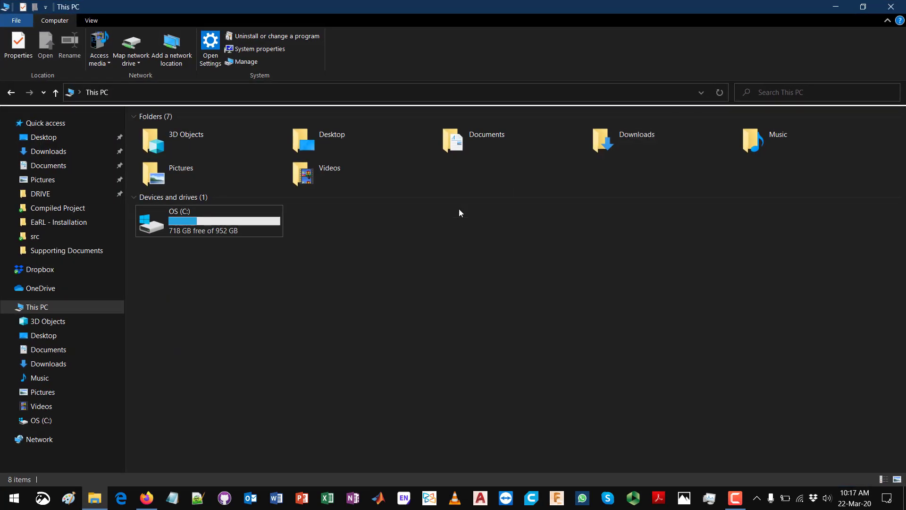
click(203, 231)
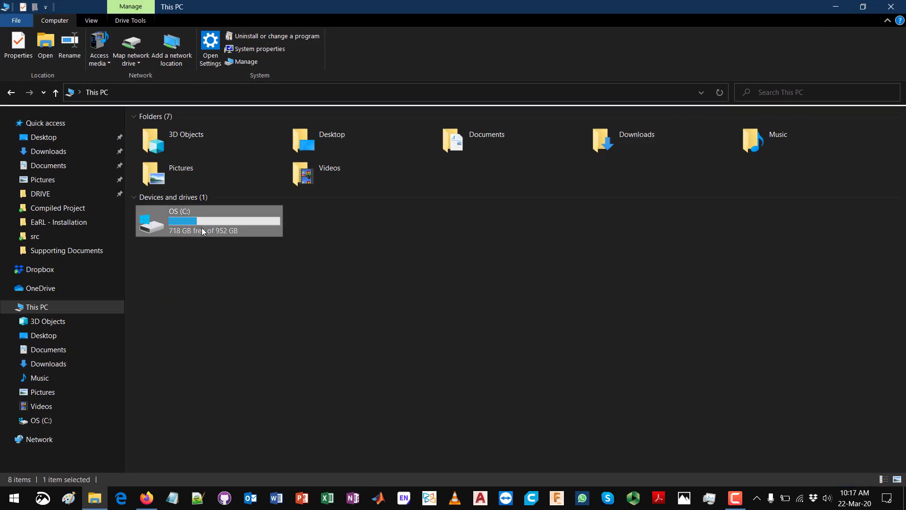
double_click(202, 228)
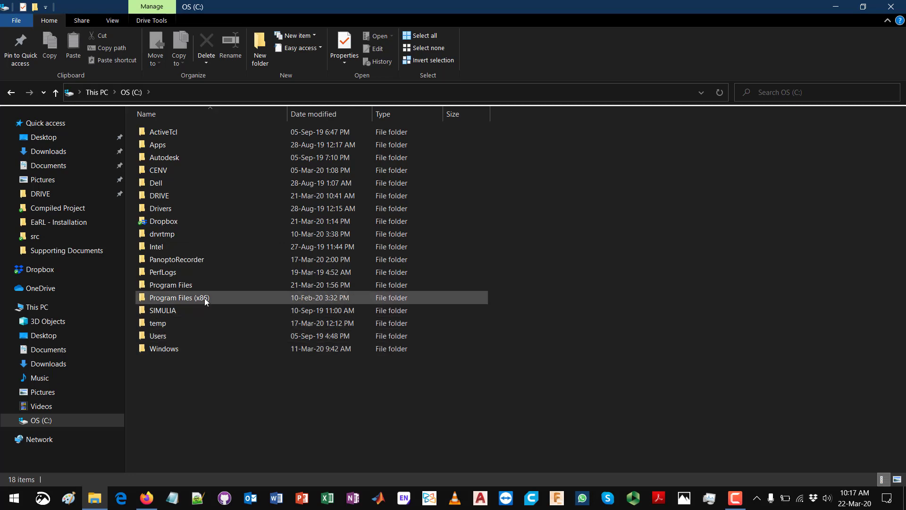
double_click(193, 285)
scroll(215, 358, down, 2)
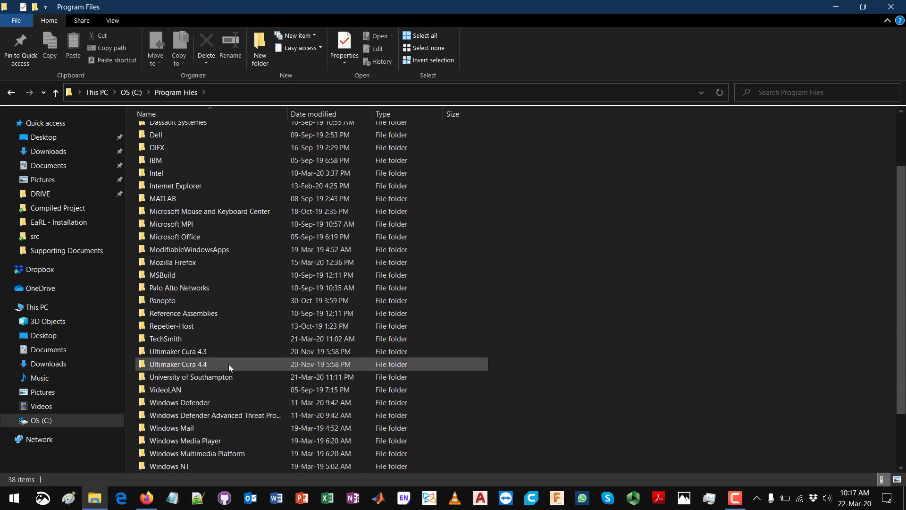
double_click(225, 378)
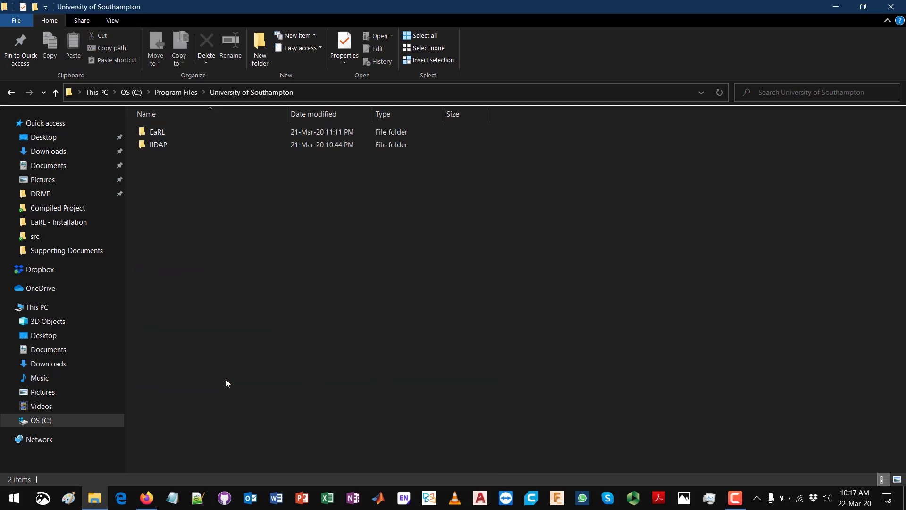
double_click(170, 132)
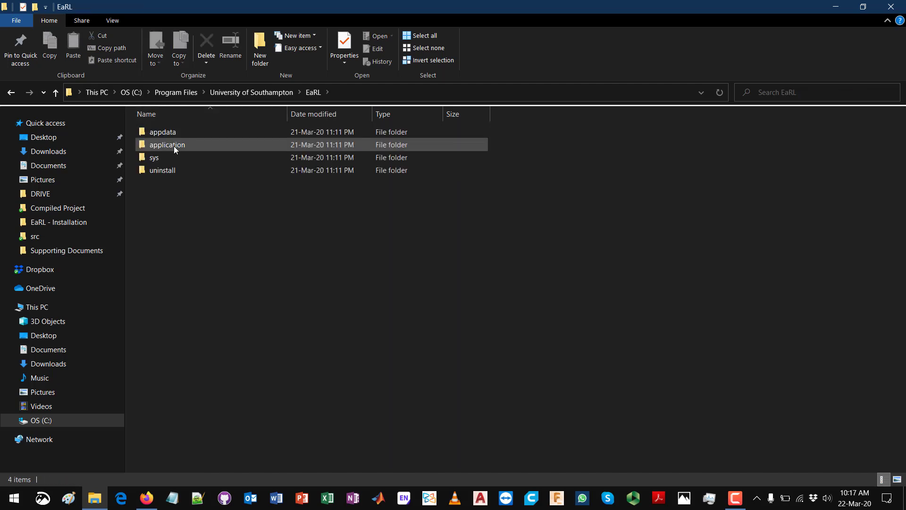
click(173, 146)
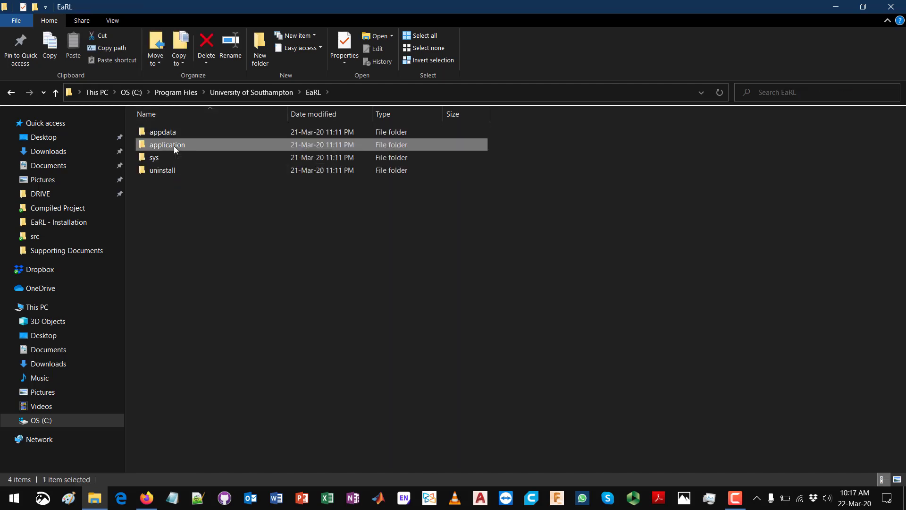
double_click(174, 146)
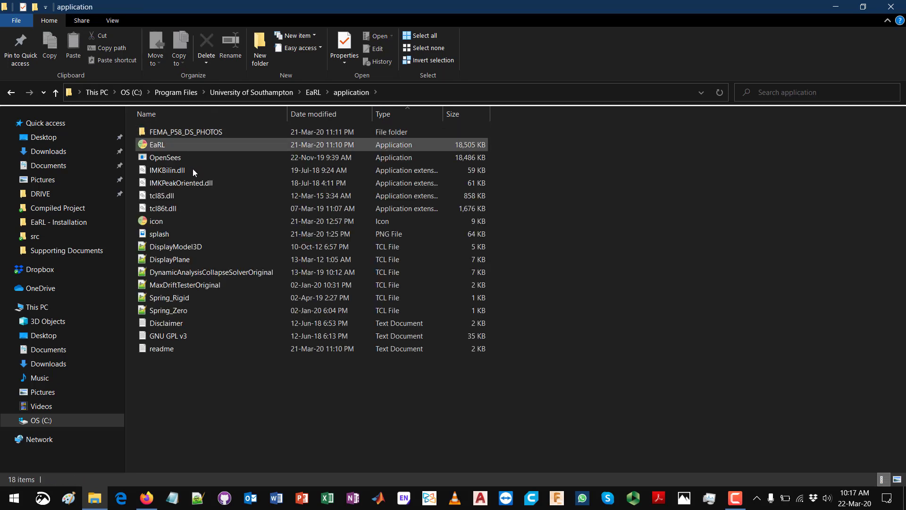
Examine the files installed in the application folder, and compare the EaRL executable with its desktop shortcut.
drag(250, 411, 206, 133)
click(576, 218)
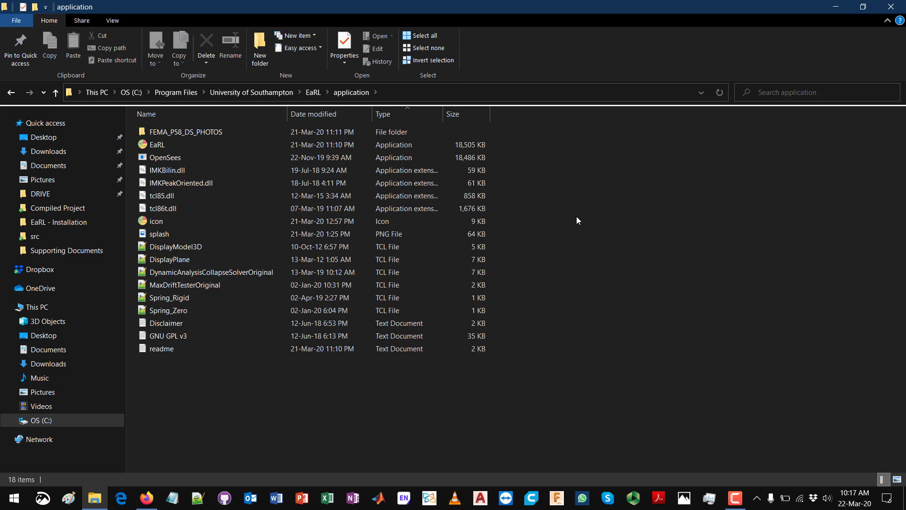
click(169, 147)
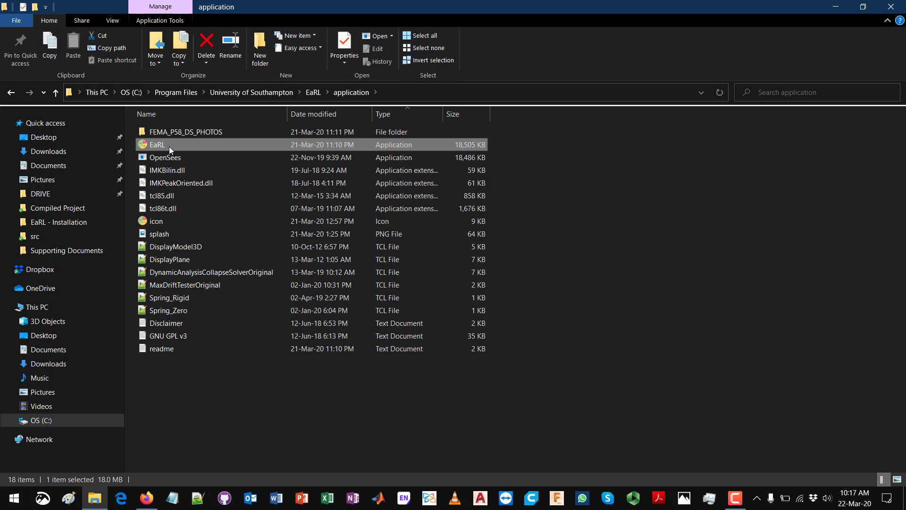
double_click(386, 5)
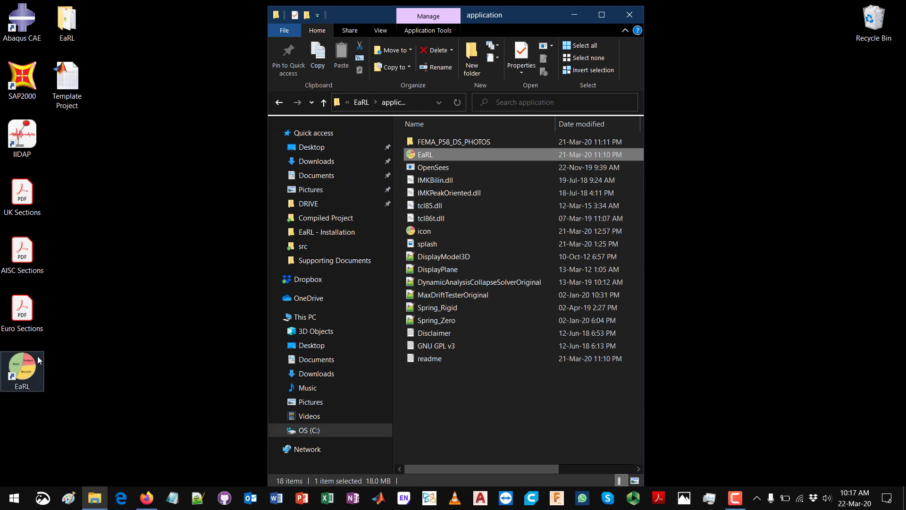
click(602, 16)
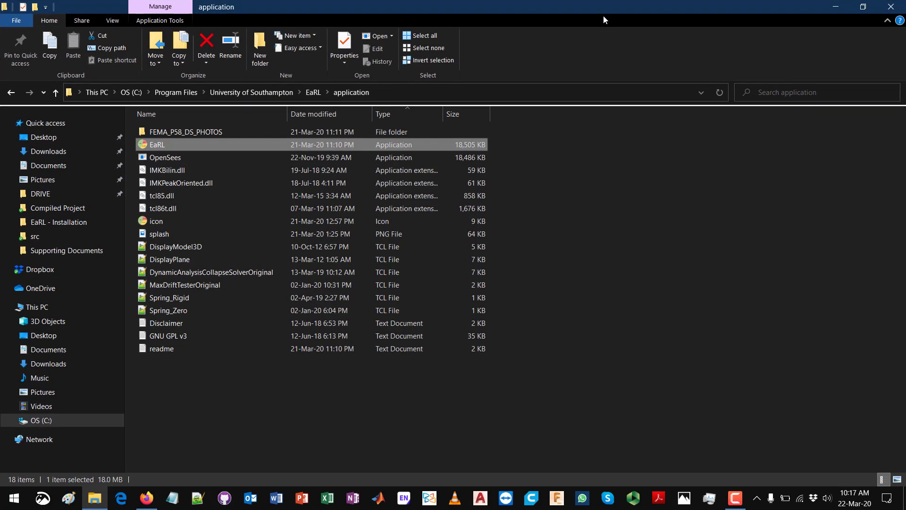
Launch the OpenSees executable from the application folder to check that it starts, and close its console window.
click(209, 162)
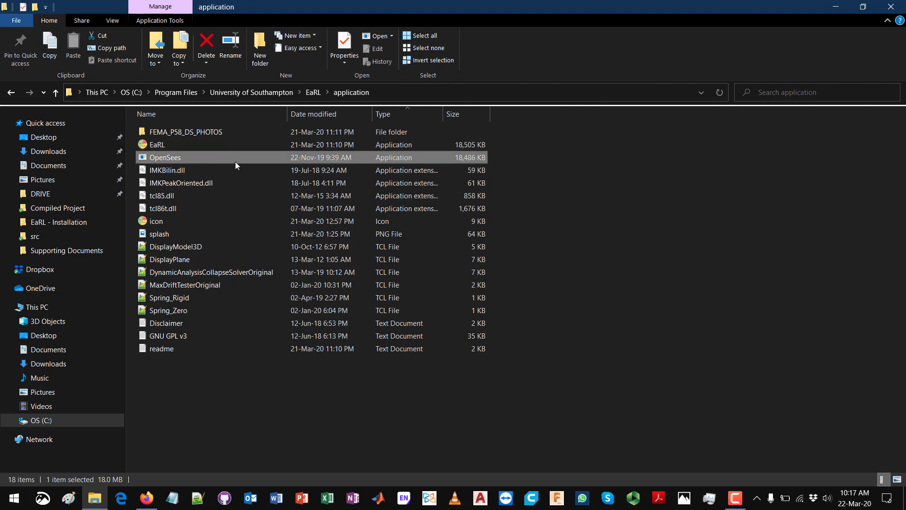
mouse_move(236, 162)
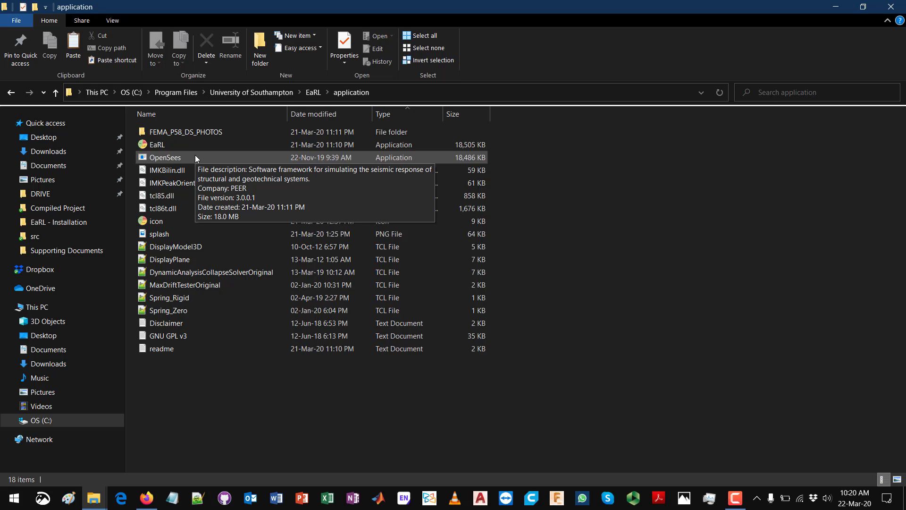
double_click(196, 158)
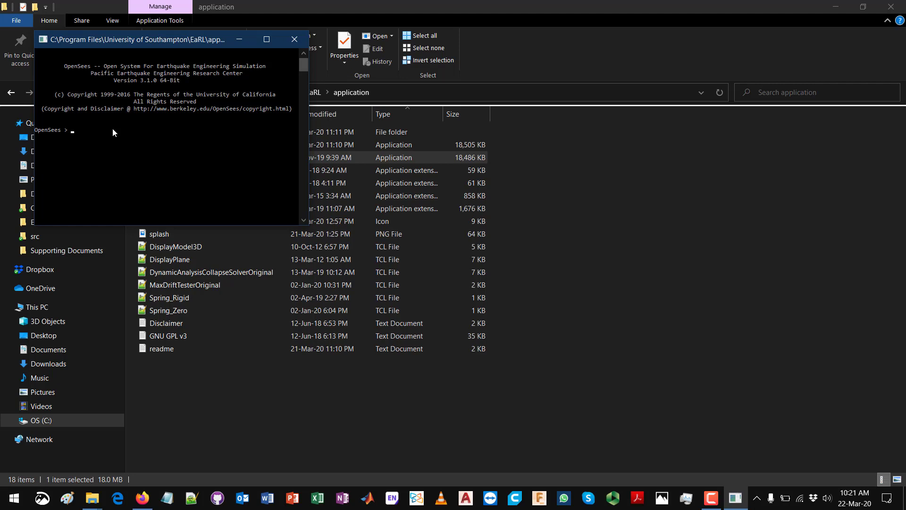
click(298, 45)
click(522, 168)
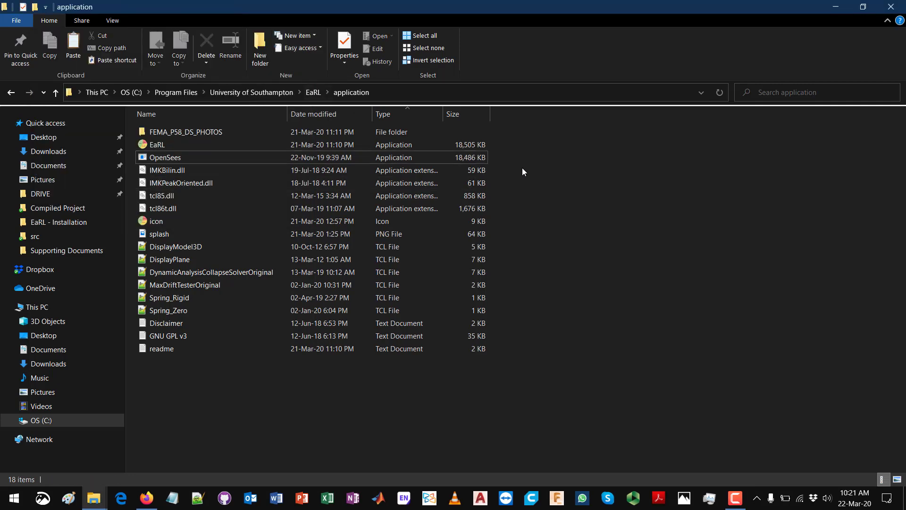
Review the group of TCL script files from DisplayModel3D to Spring_Zero in the application folder.
drag(522, 168, 378, 312)
click(530, 311)
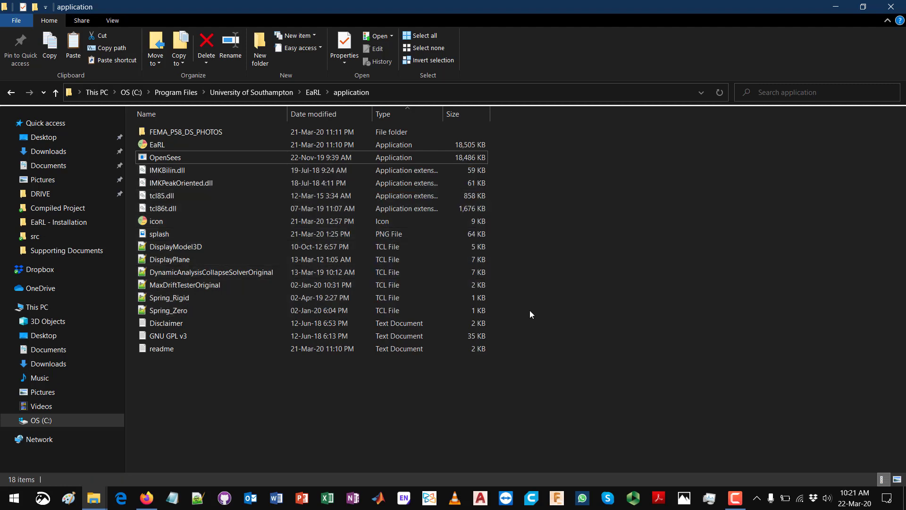
drag(492, 311, 271, 251)
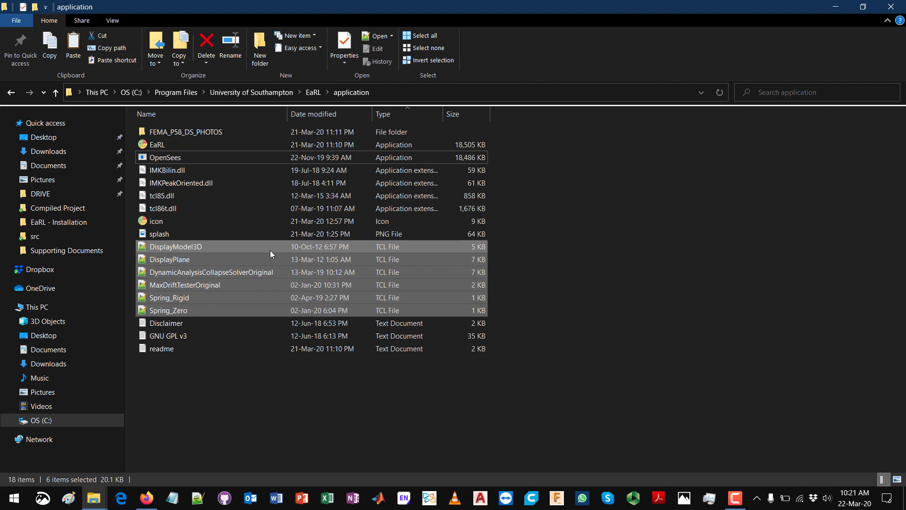
click(645, 260)
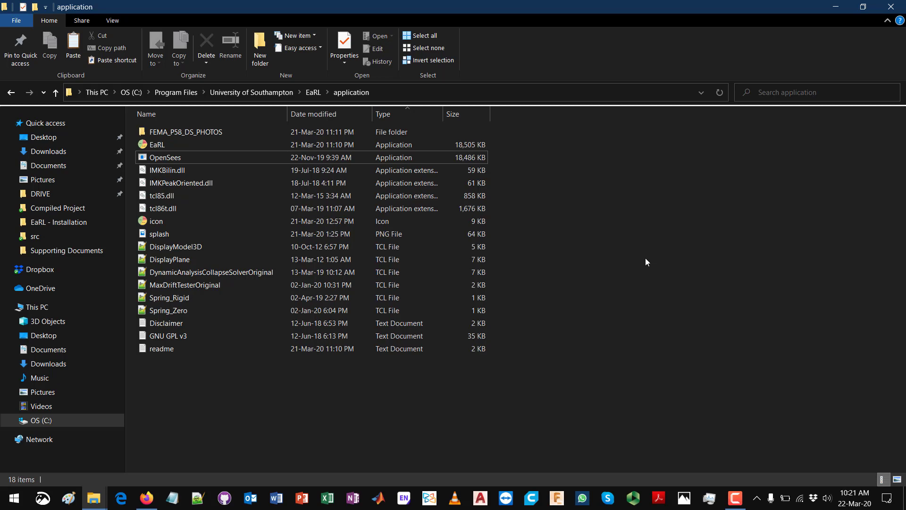
Restore and widen the File Explorer window beside the desktop icons, and run the EaRL executable as administrator.
double_click(488, 7)
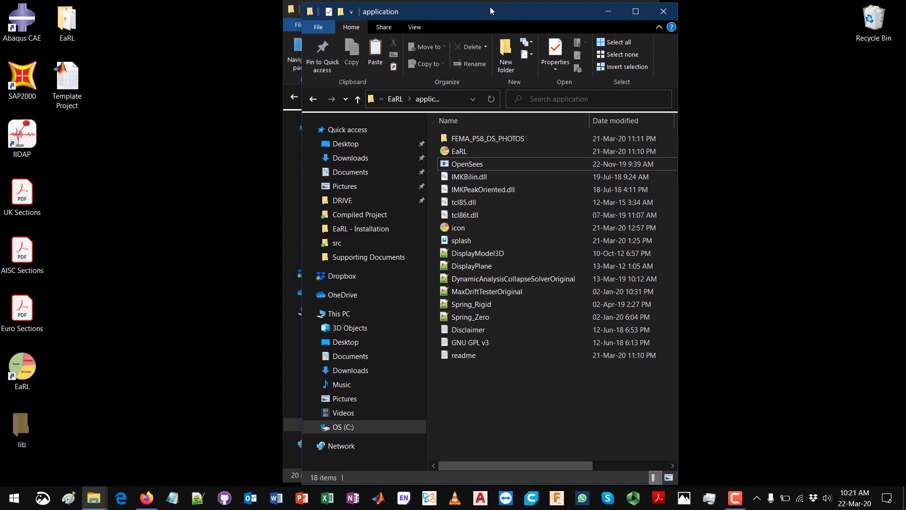
drag(478, 6, 463, 6)
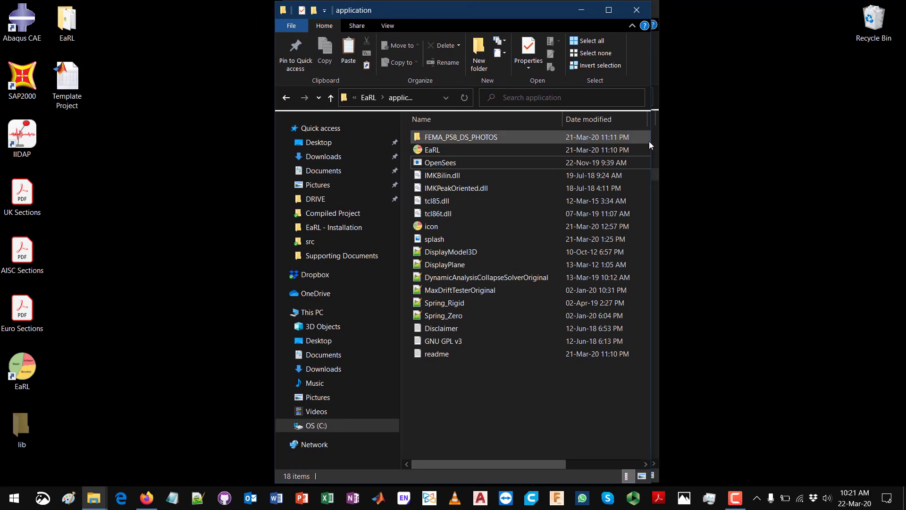
drag(651, 141, 802, 141)
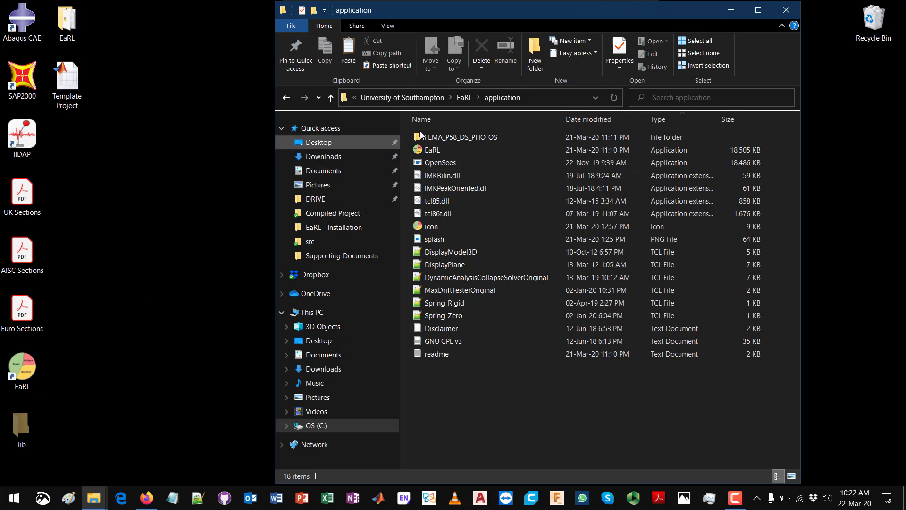
click(445, 149)
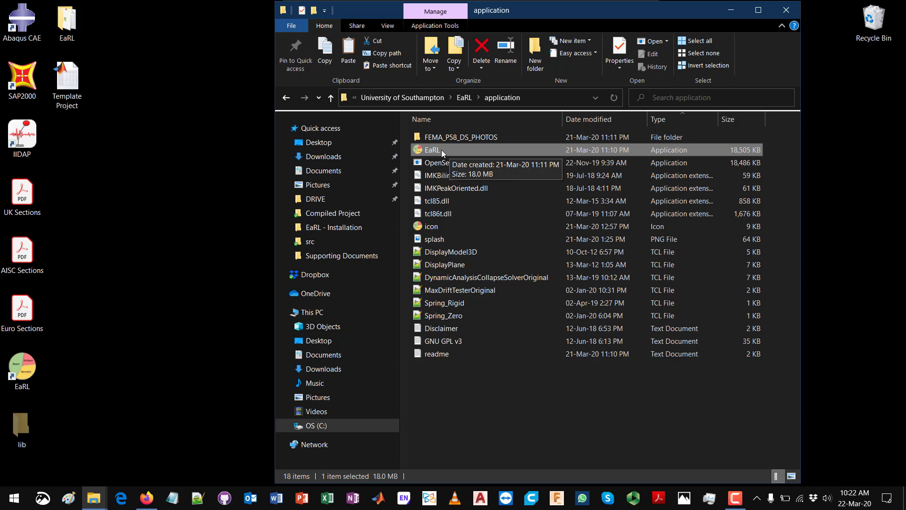
right_click(440, 149)
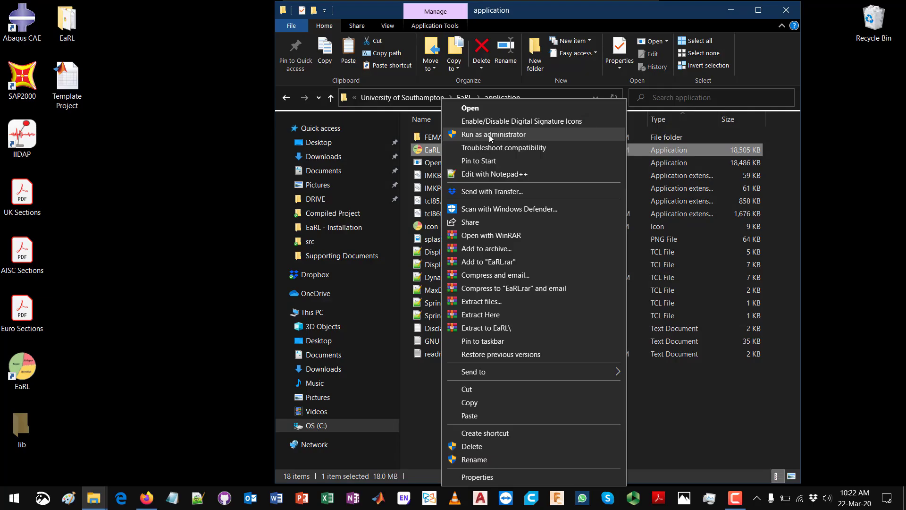
click(489, 134)
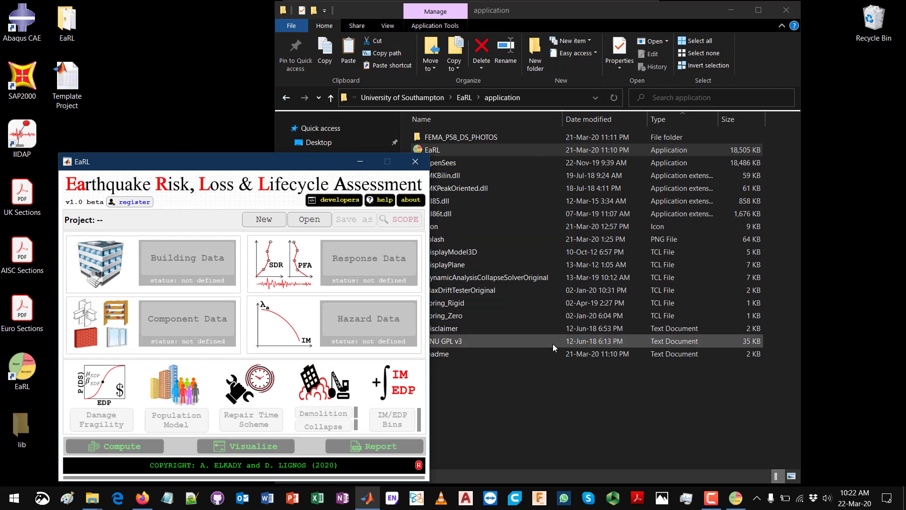
Return to the application folder and examine the individual TCL scripts and the OpenSees executable that support EaRL.
click(562, 367)
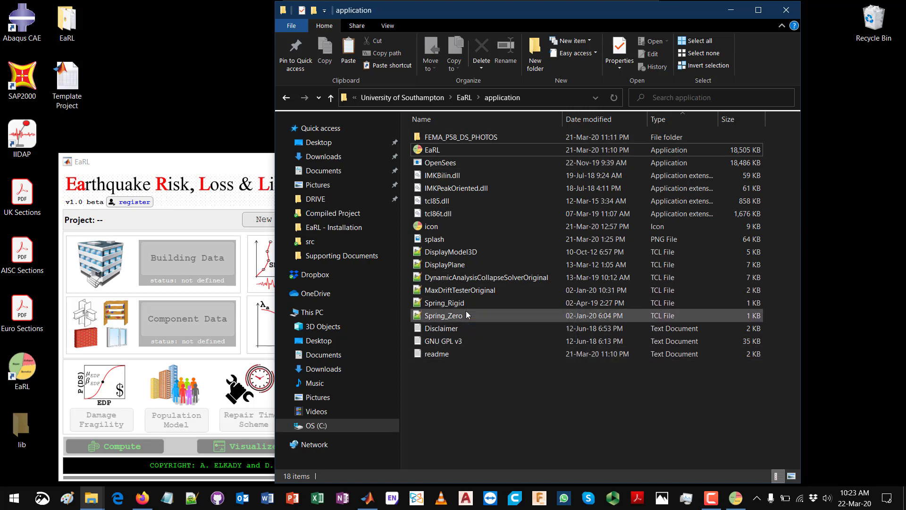
drag(465, 315, 465, 302)
click(466, 298)
click(465, 290)
click(464, 276)
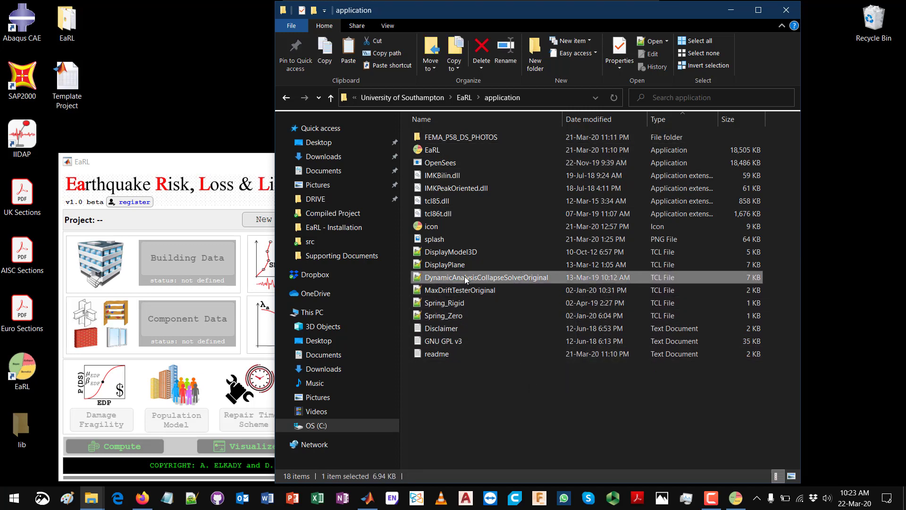
click(461, 253)
click(461, 161)
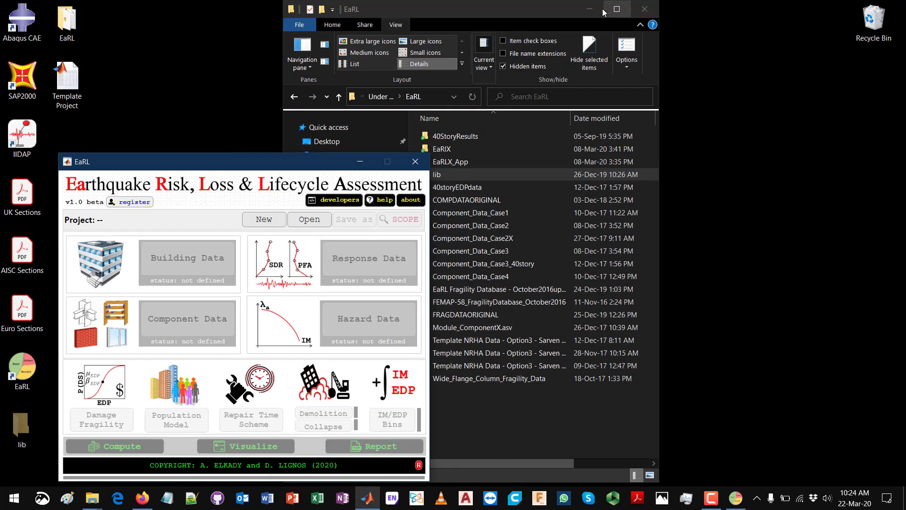
Clear the remaining File Explorer window from the desktop and open the Template Project file from the Desktop in EaRL.
click(588, 10)
drag(259, 166, 471, 75)
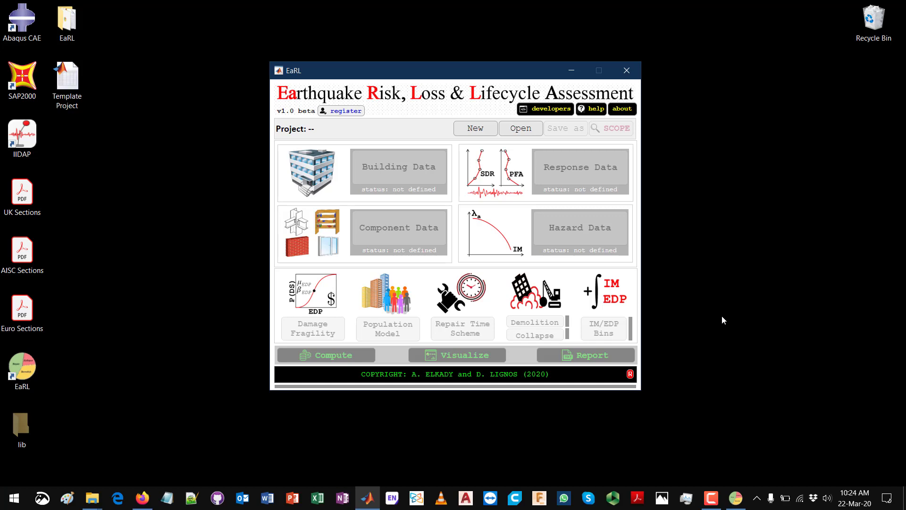
click(521, 129)
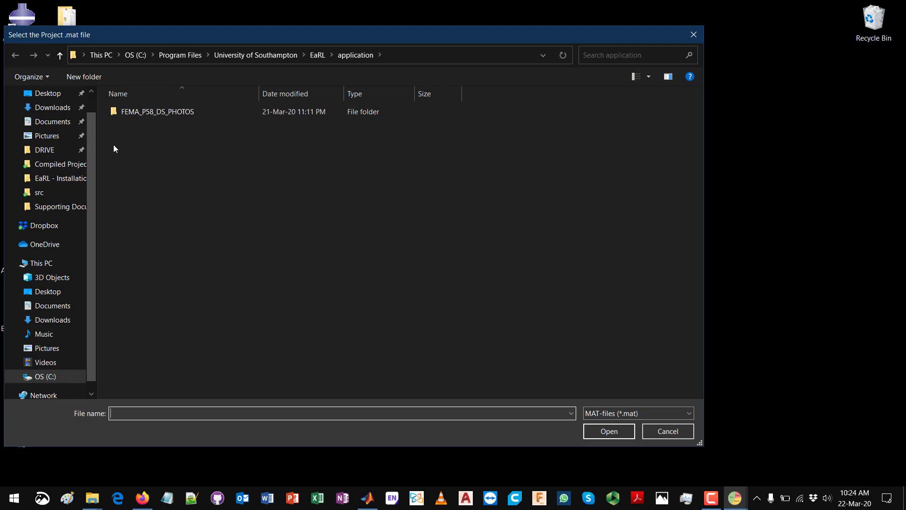
click(60, 94)
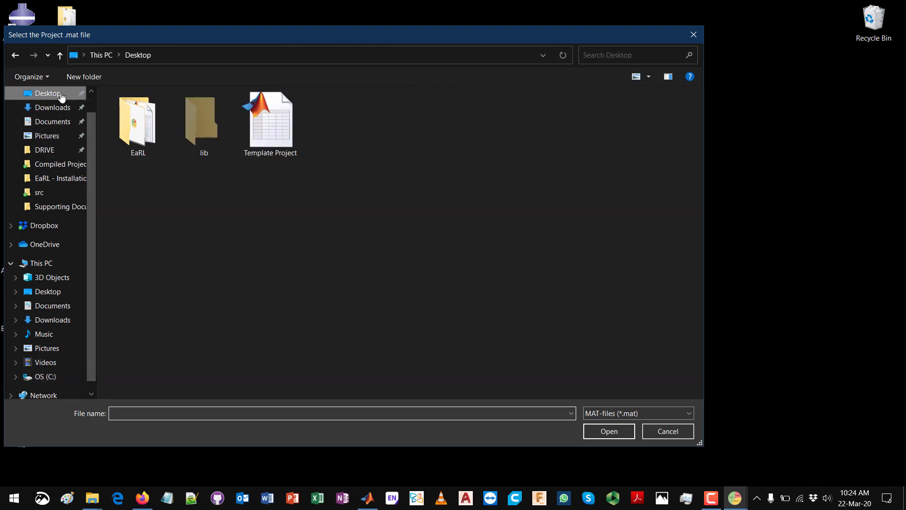
double_click(269, 122)
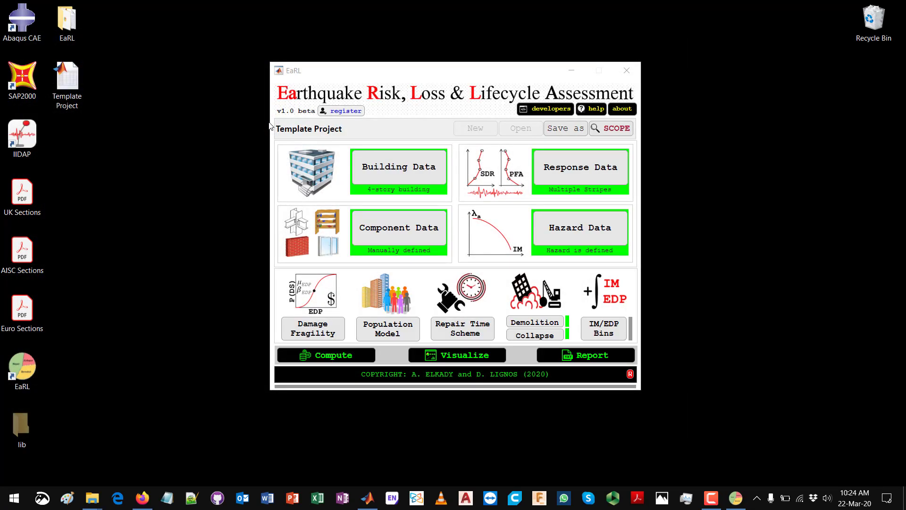
Choose Data from a Non-linear MDoF Shear Model as the response data source and review the system property types offered for the model.
click(583, 180)
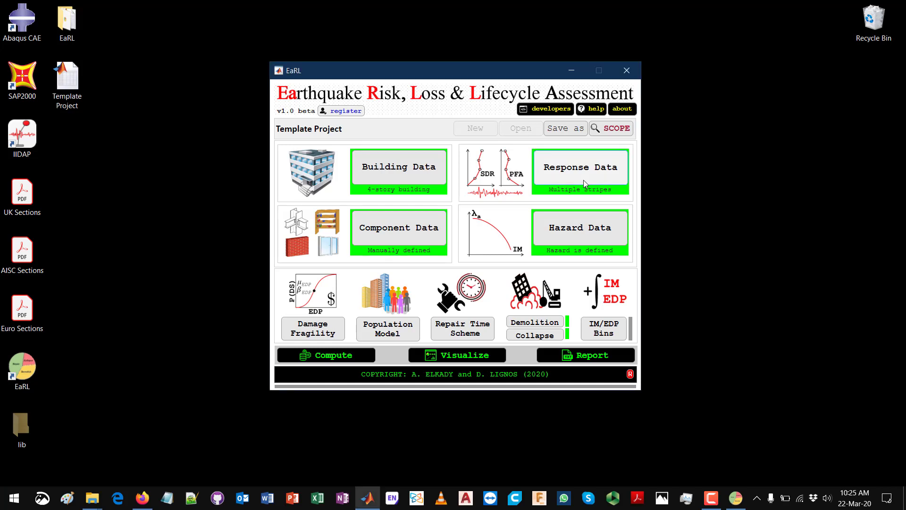
drag(206, 96, 251, 41)
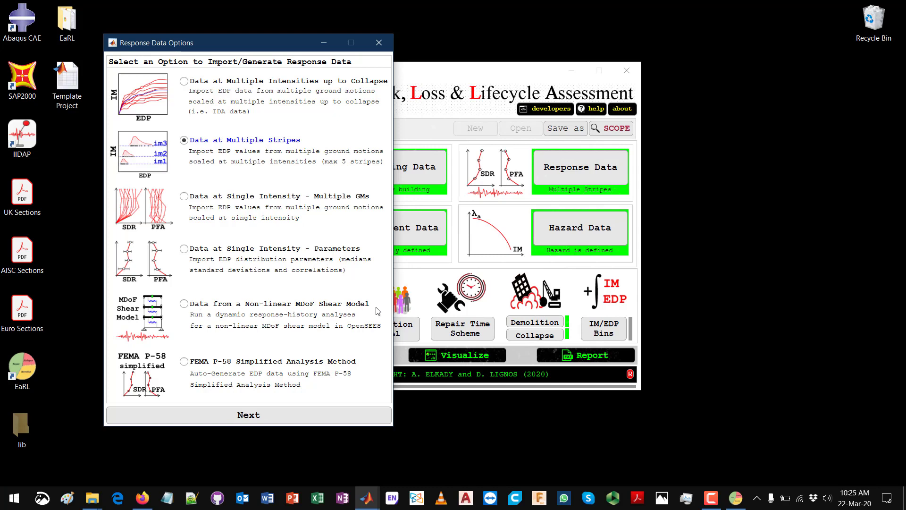
click(274, 312)
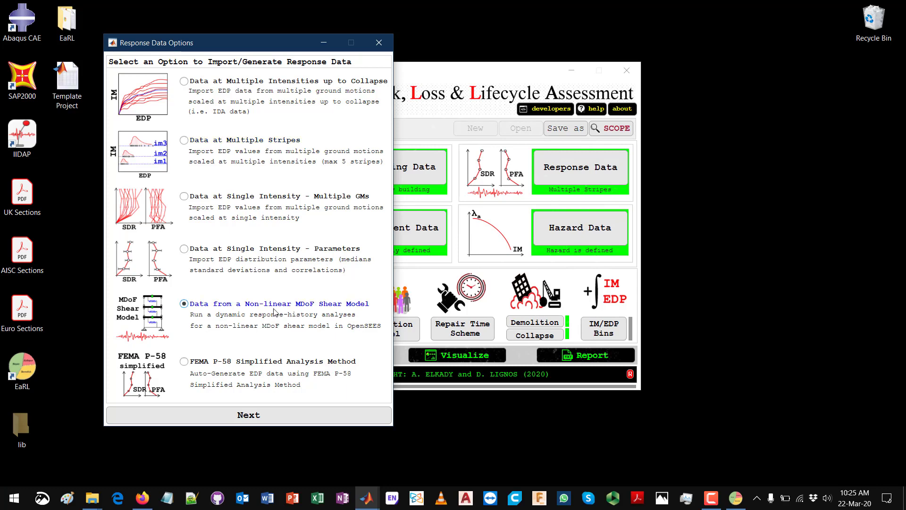
click(385, 420)
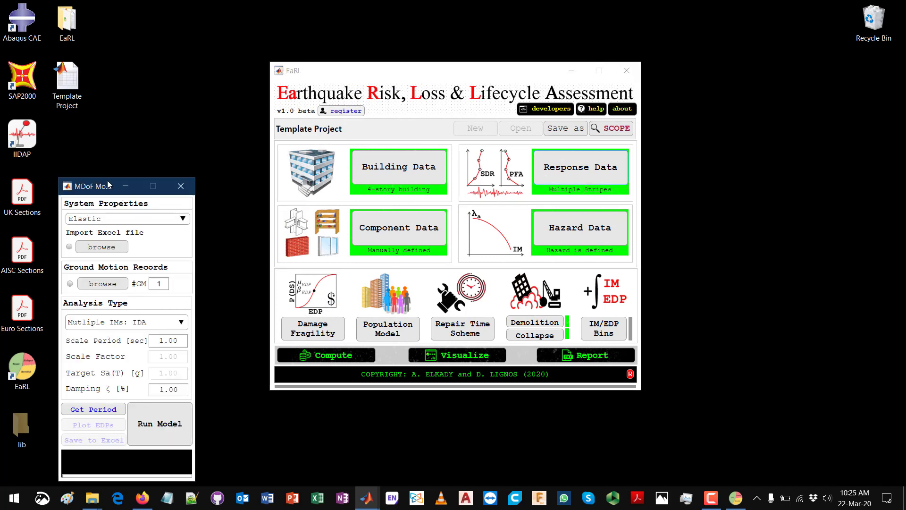
drag(104, 189, 165, 81)
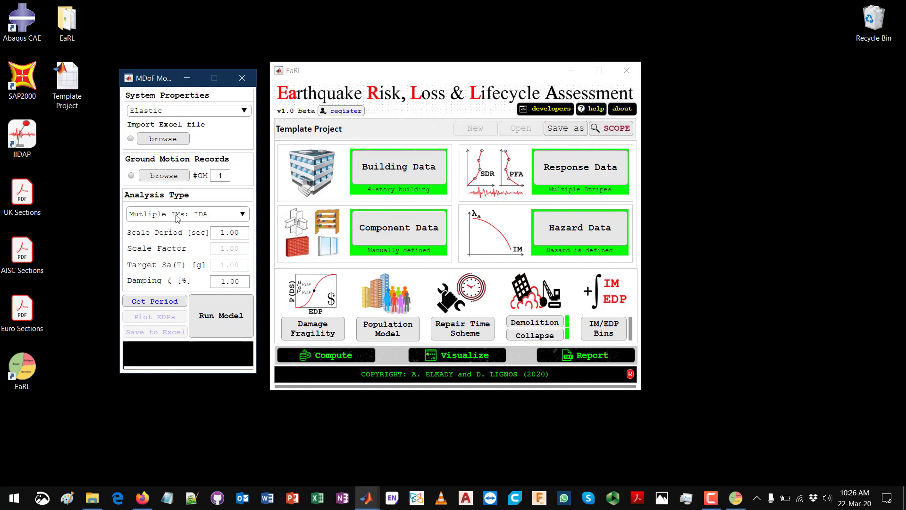
click(185, 114)
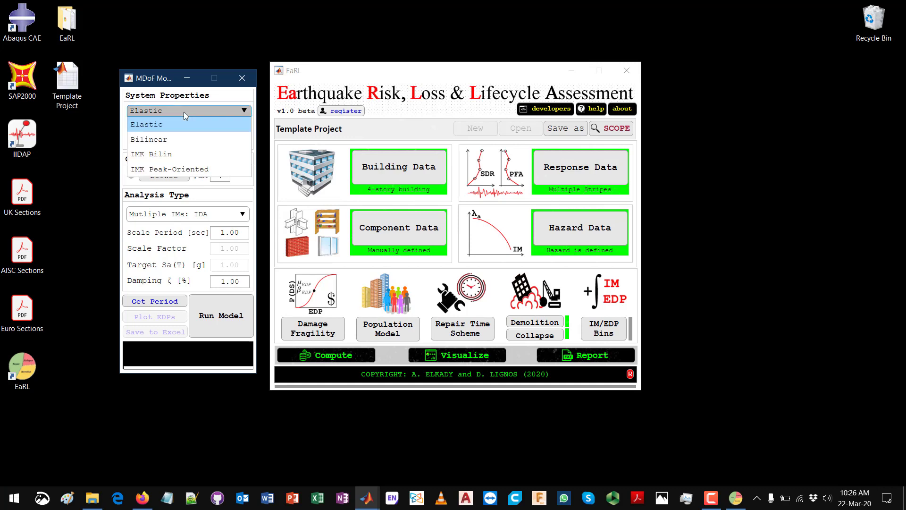
click(183, 112)
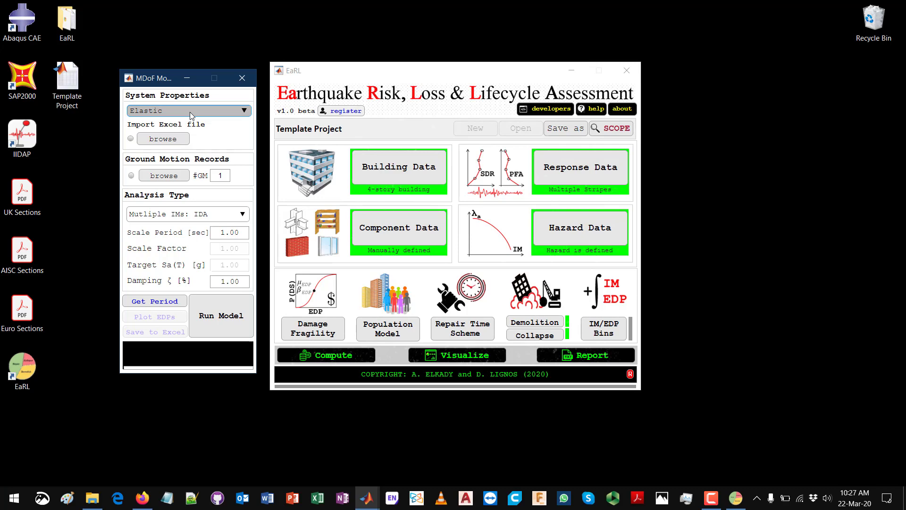
Open the Template MDoF Shear Model workbook from the Supporting Documents folder inside the desktop EaRL folder.
click(111, 32)
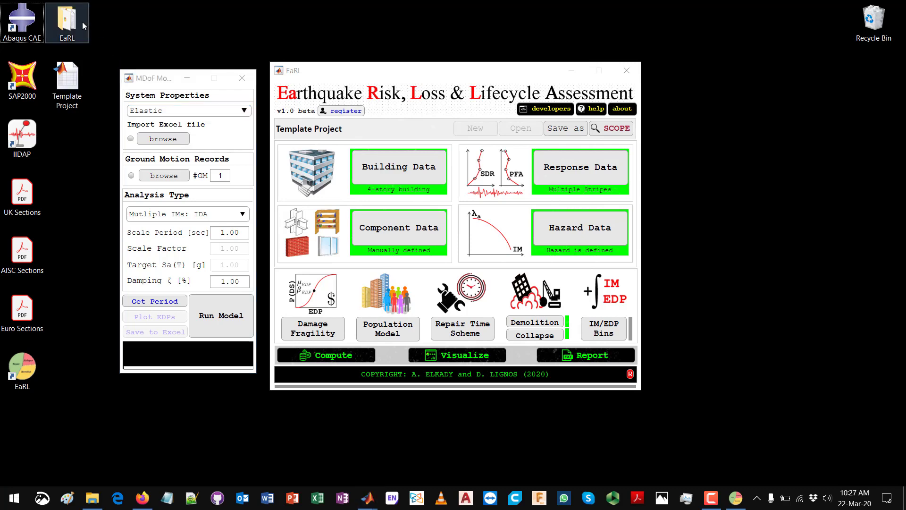
double_click(83, 21)
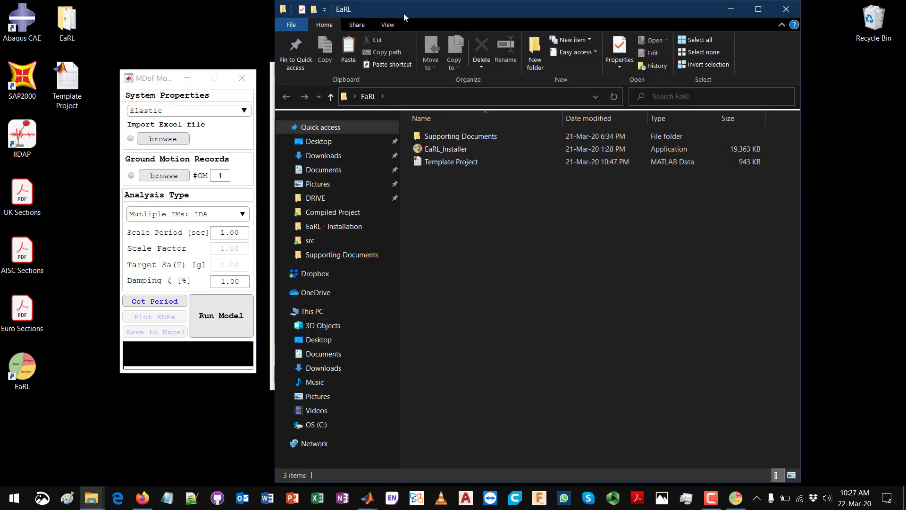
drag(403, 13, 496, 13)
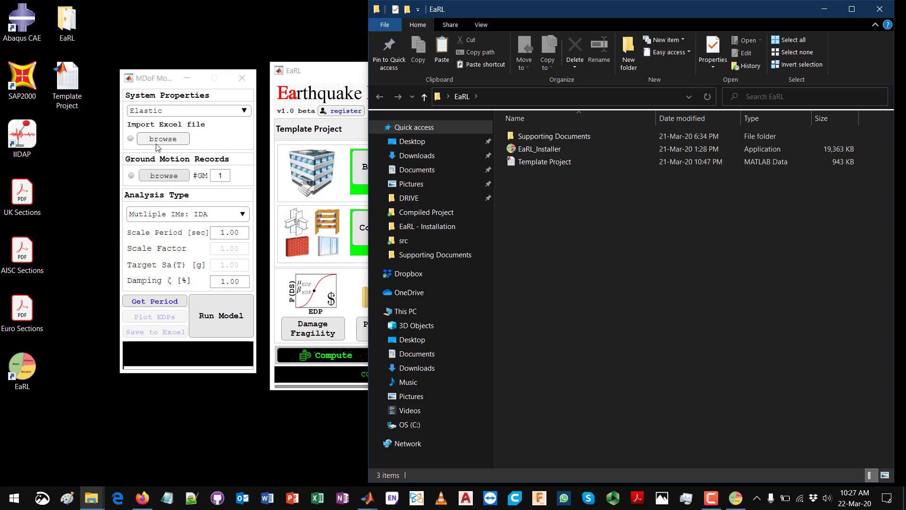
double_click(589, 138)
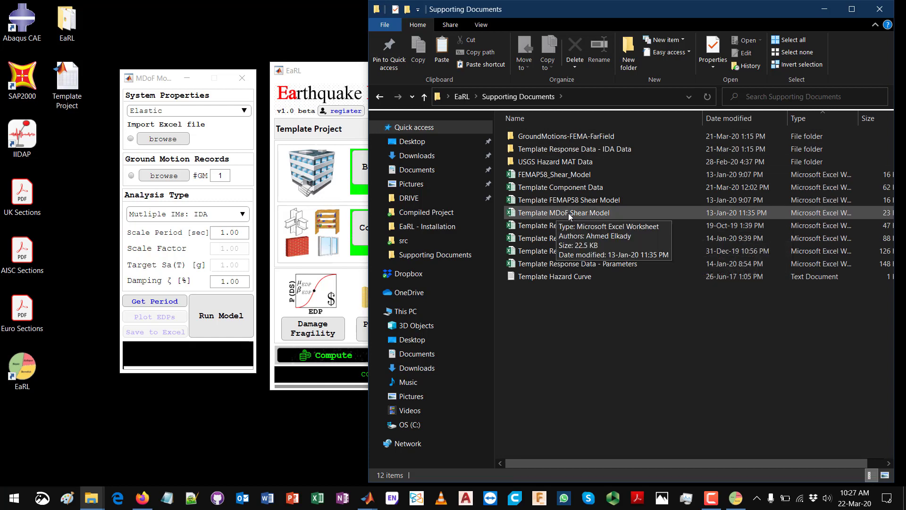
double_click(616, 214)
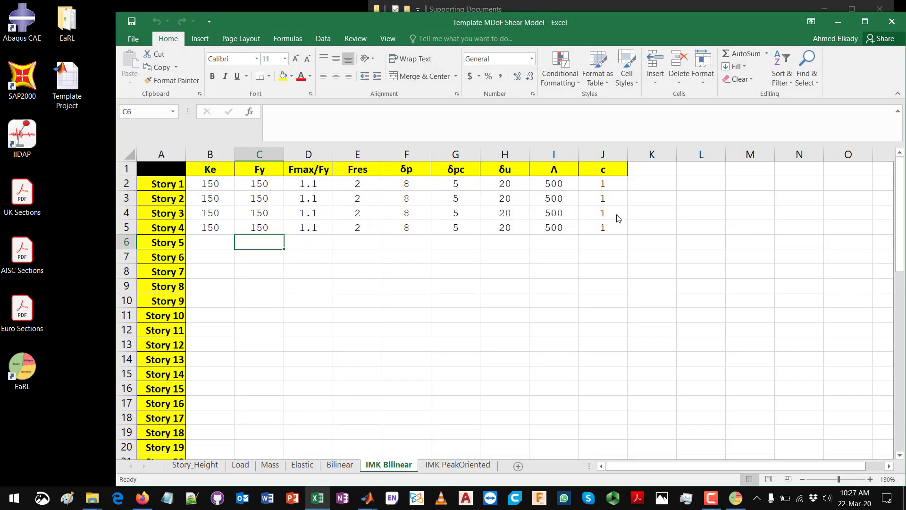
Examine the height entries for Stories 1 to 4 on the Story_Height sheet with the workbook maximized.
click(203, 467)
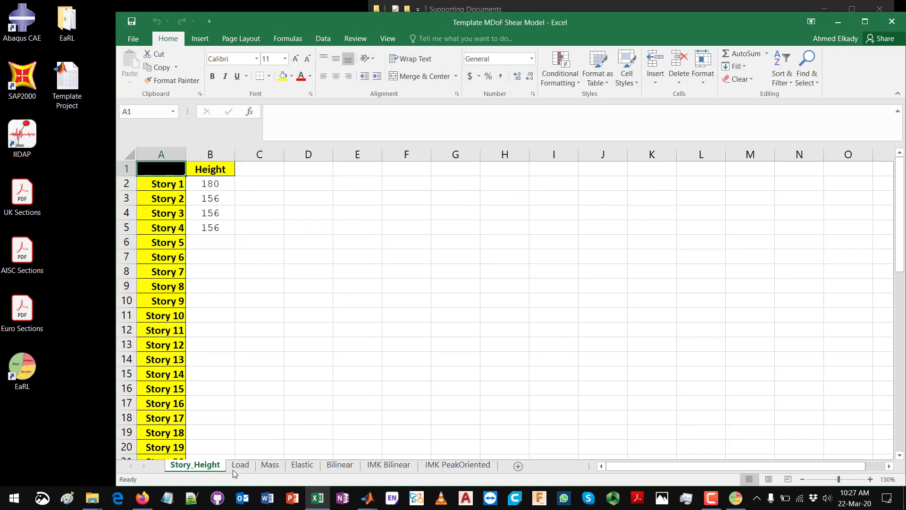
double_click(339, 16)
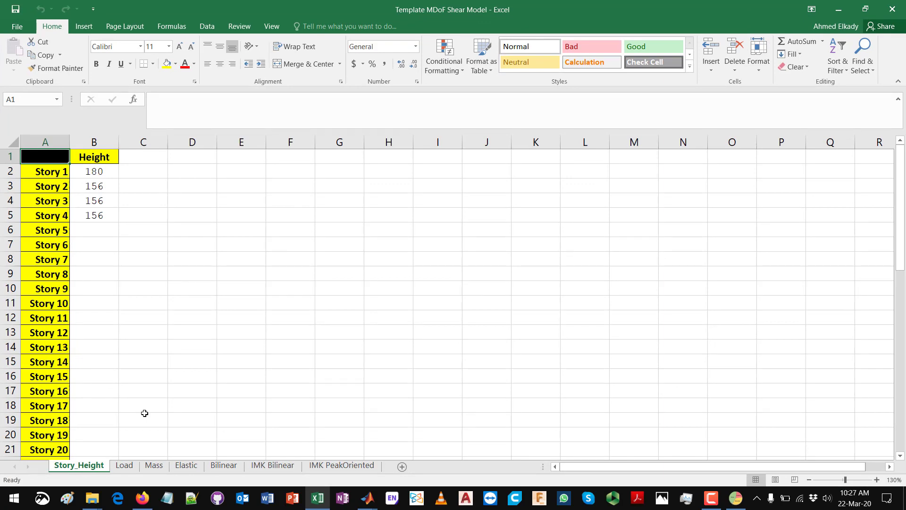
click(102, 170)
click(107, 188)
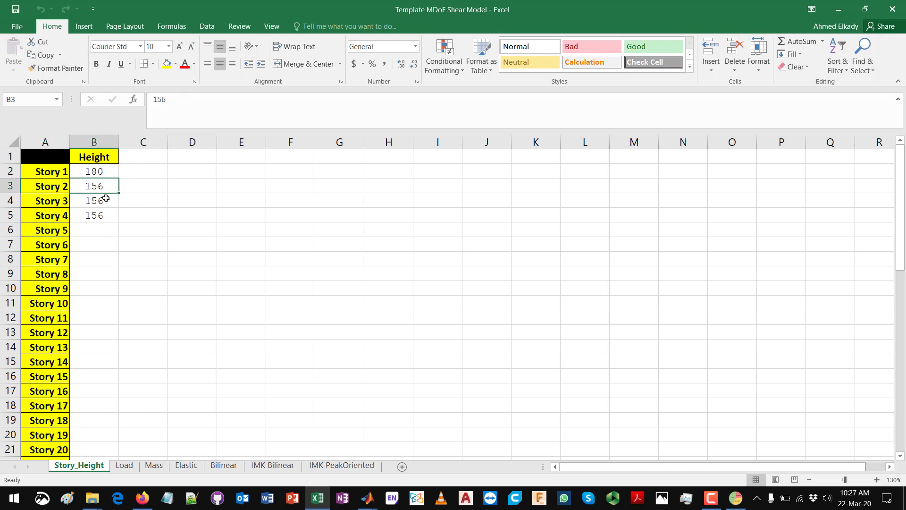
click(106, 198)
click(106, 213)
click(106, 199)
click(106, 172)
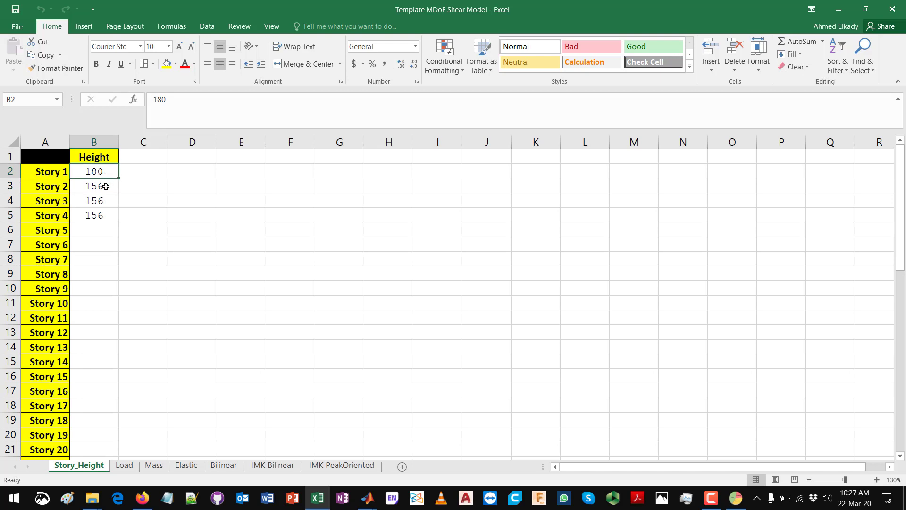
click(106, 187)
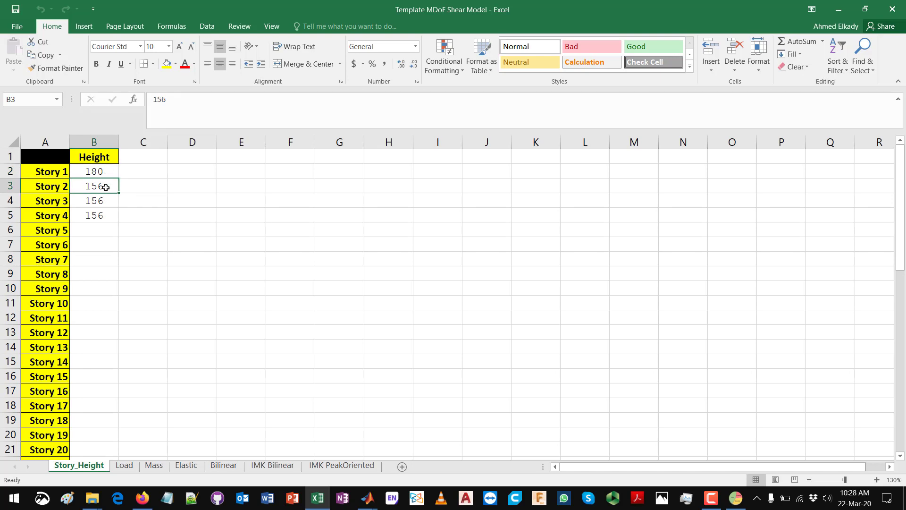
click(105, 199)
click(106, 177)
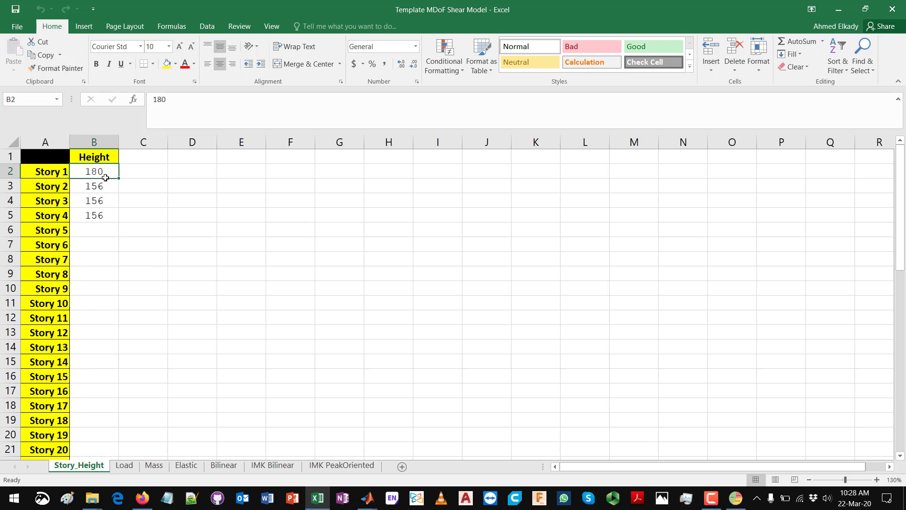
click(105, 186)
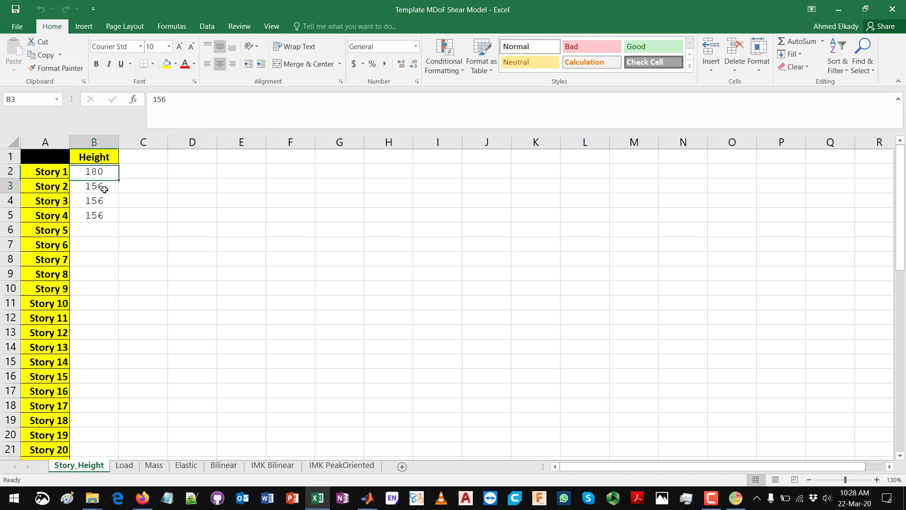
click(105, 201)
click(103, 215)
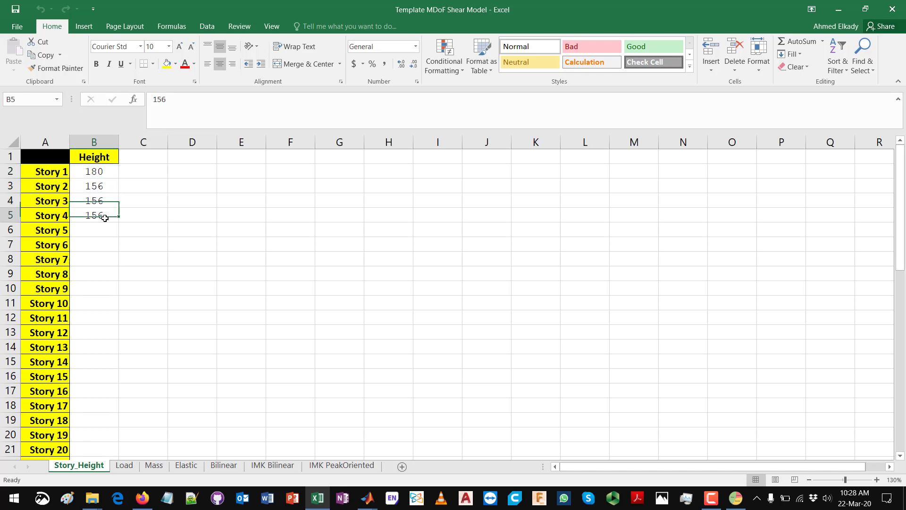
click(101, 172)
click(103, 191)
click(102, 206)
click(102, 218)
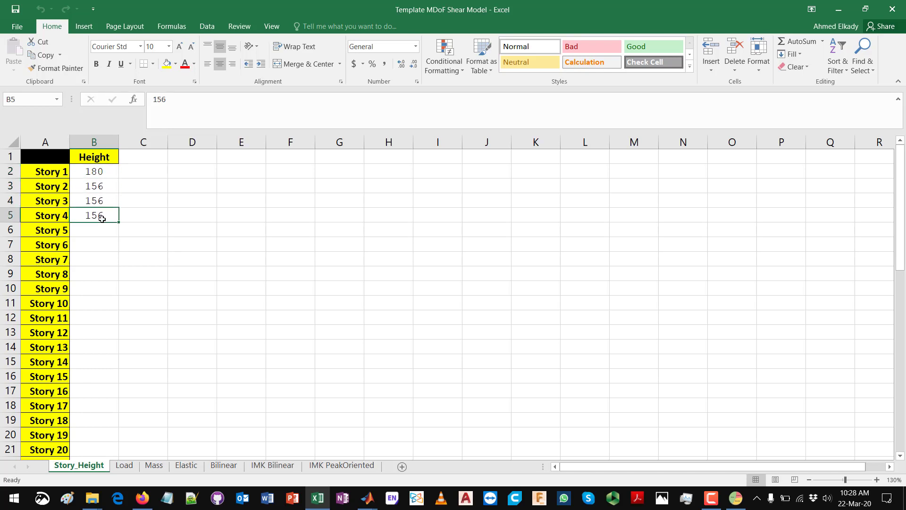
Examine the load entries for Floors 2 to 5 on the Load sheet.
click(124, 465)
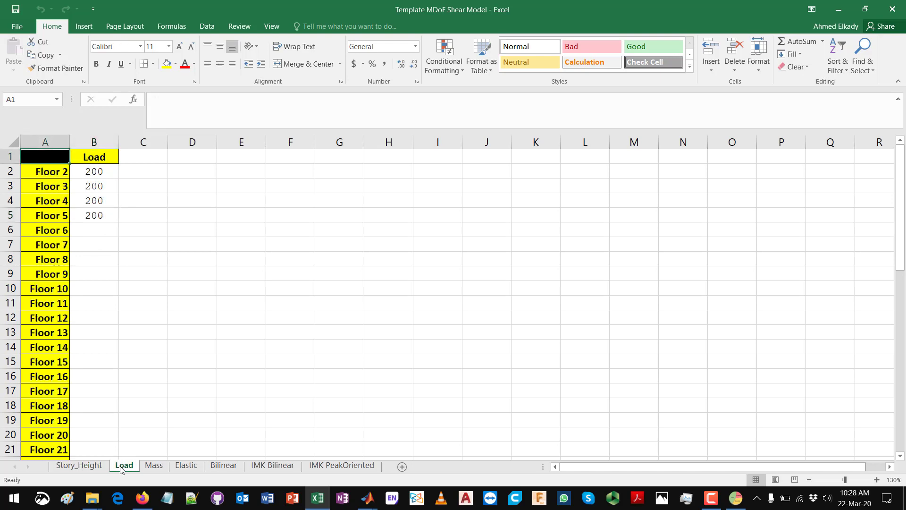
click(107, 172)
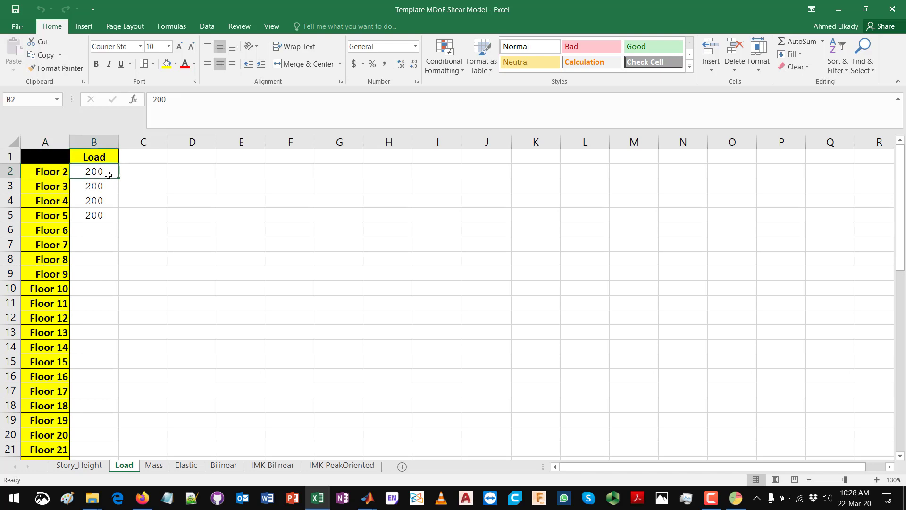
click(107, 185)
click(98, 216)
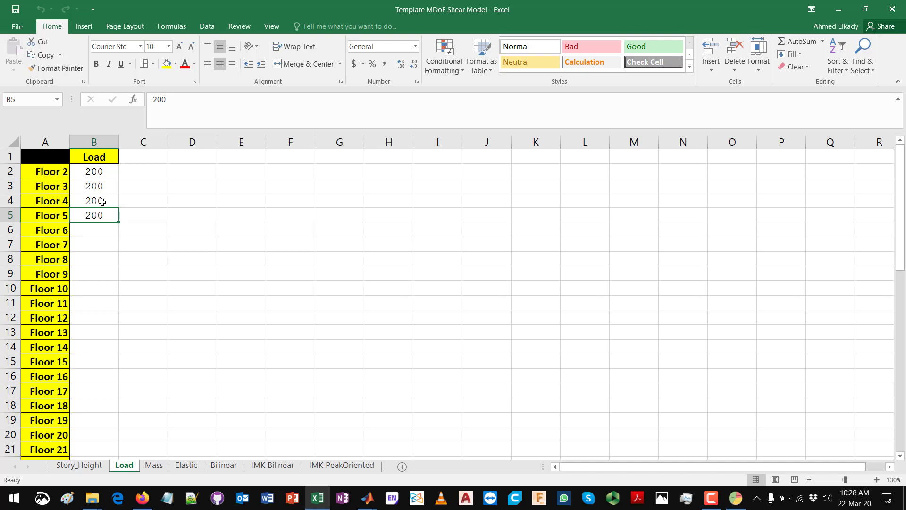
Examine the mass entries for Floors 2 to 5 on the Mass sheet.
click(154, 465)
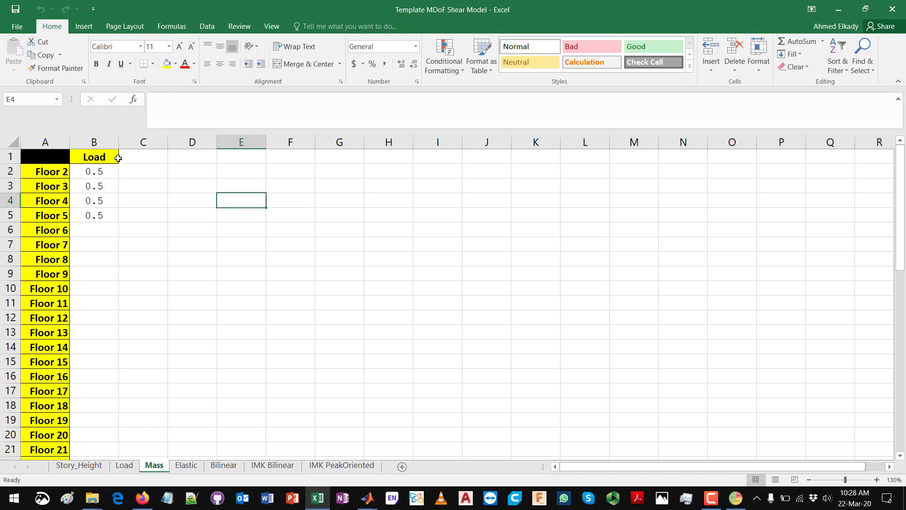
click(99, 176)
click(103, 187)
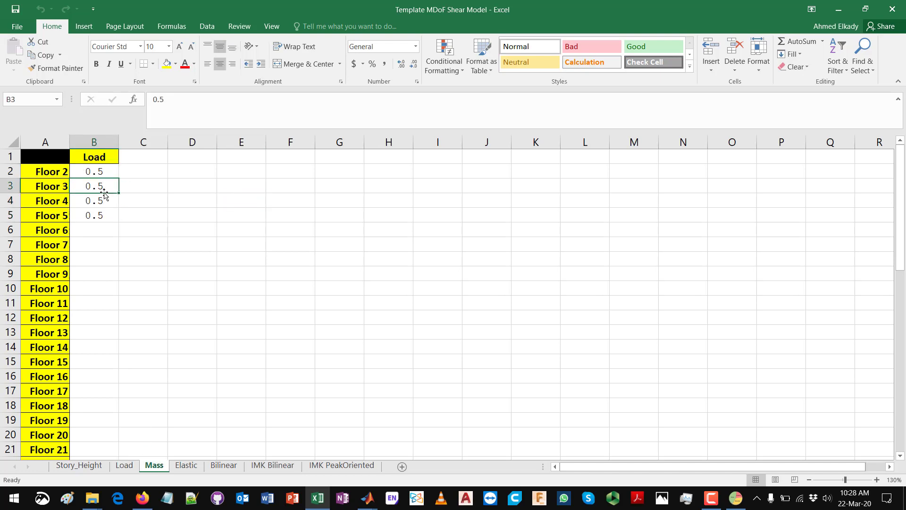
click(104, 201)
click(102, 215)
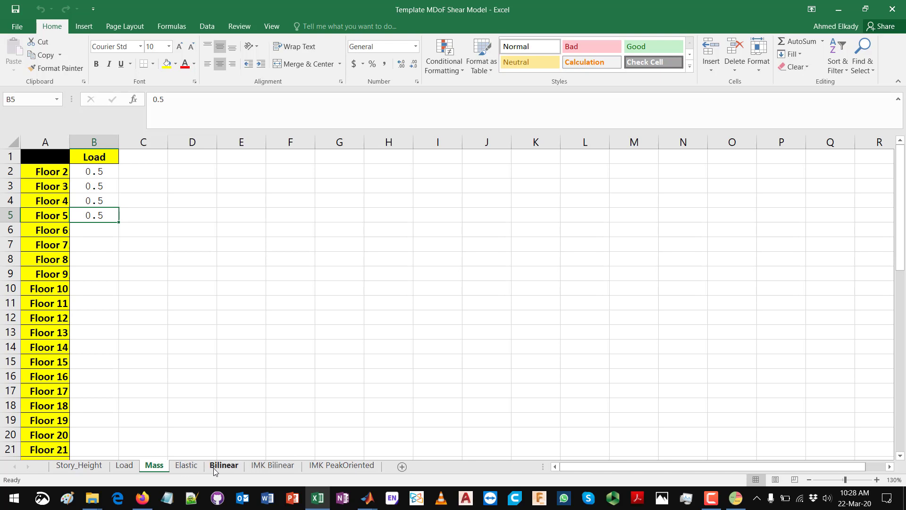
Restore the workbook to a smaller window and bring the MDoF model window alongside it, clear of the load values.
double_click(537, 4)
click(144, 81)
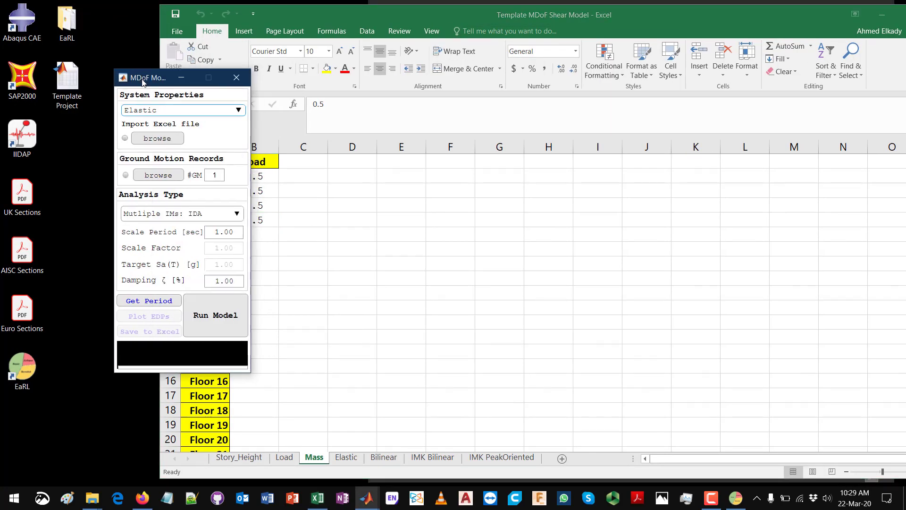
drag(144, 82, 95, 79)
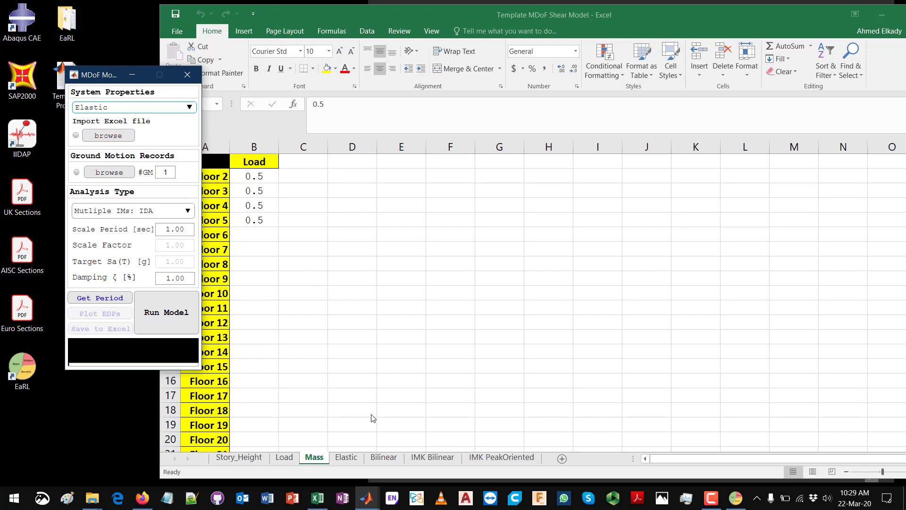
Examine the Ke stiffness entries for Stories 1 to 4 on the Elastic sheet.
click(350, 462)
click(348, 460)
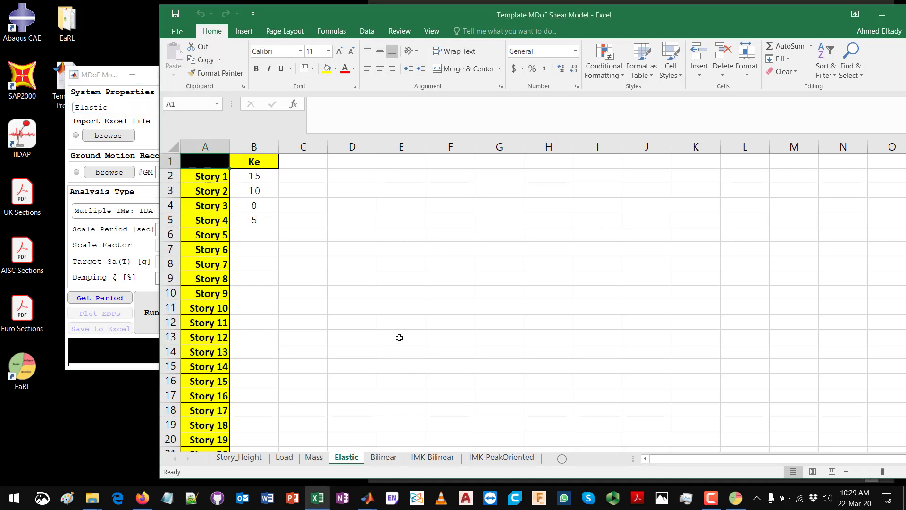
drag(262, 177, 264, 221)
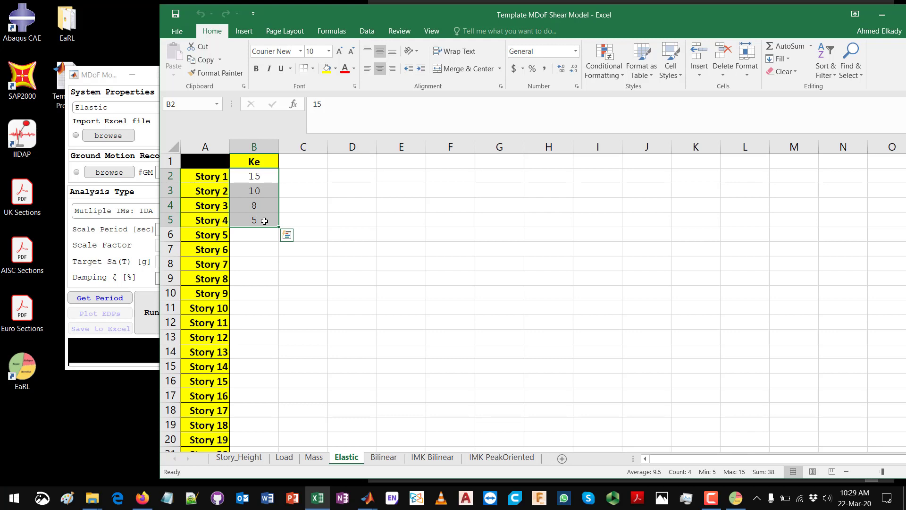
click(264, 220)
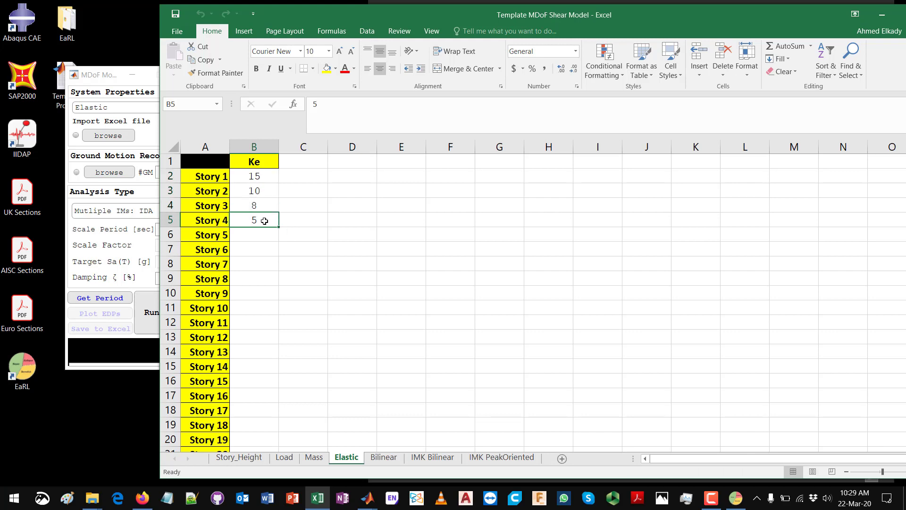
Examine the Ke, Fy and Ks/Ke entries for Stories 1 to 4 on the Bilinear sheet.
click(392, 460)
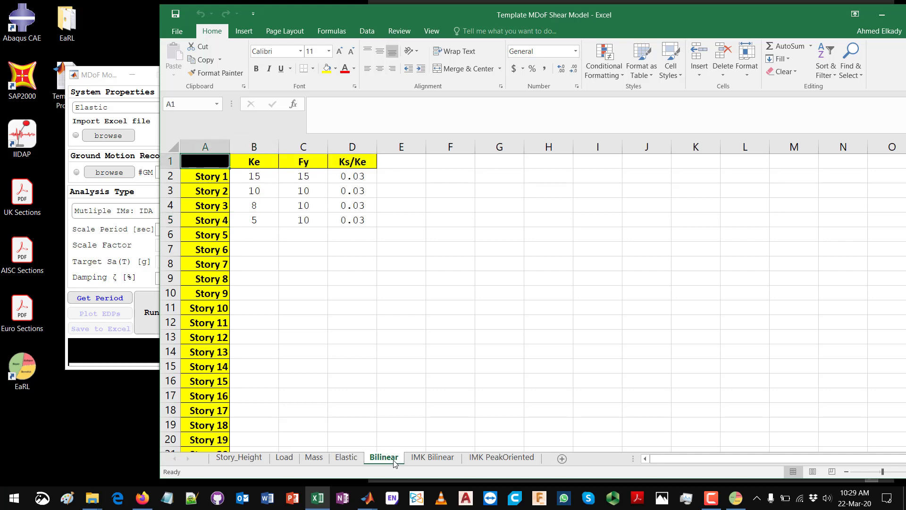
click(258, 178)
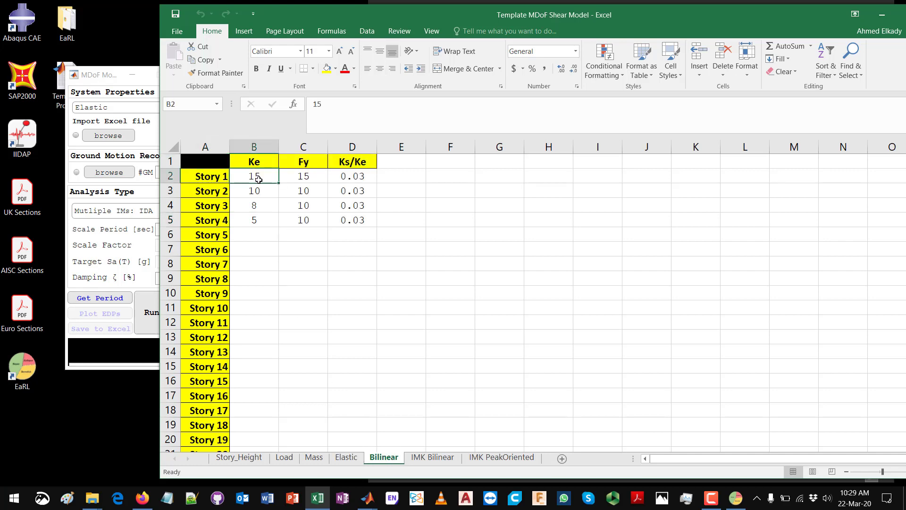
drag(258, 179, 259, 221)
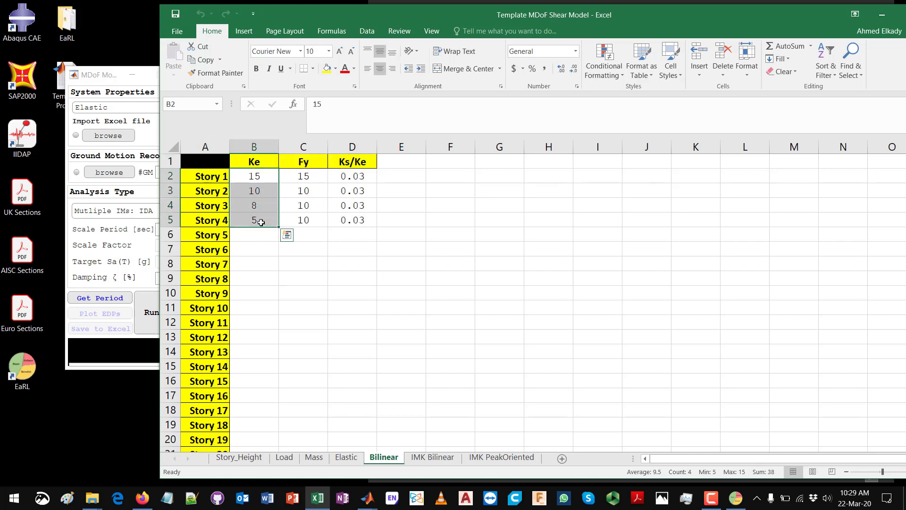
drag(263, 174, 263, 222)
drag(303, 178, 309, 220)
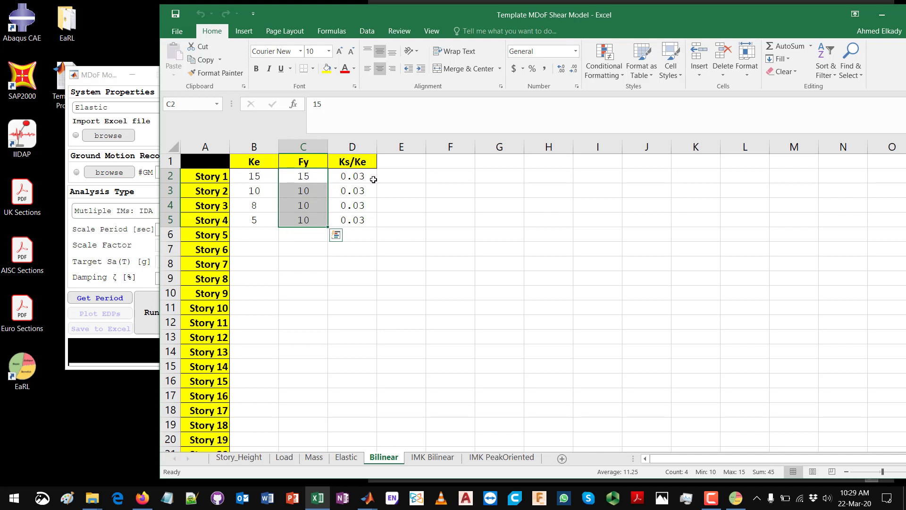
drag(372, 178, 372, 220)
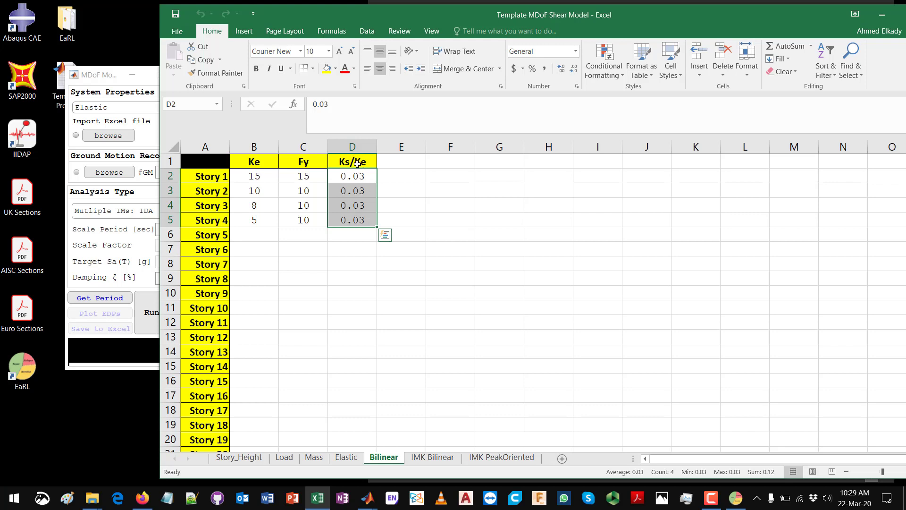
click(360, 177)
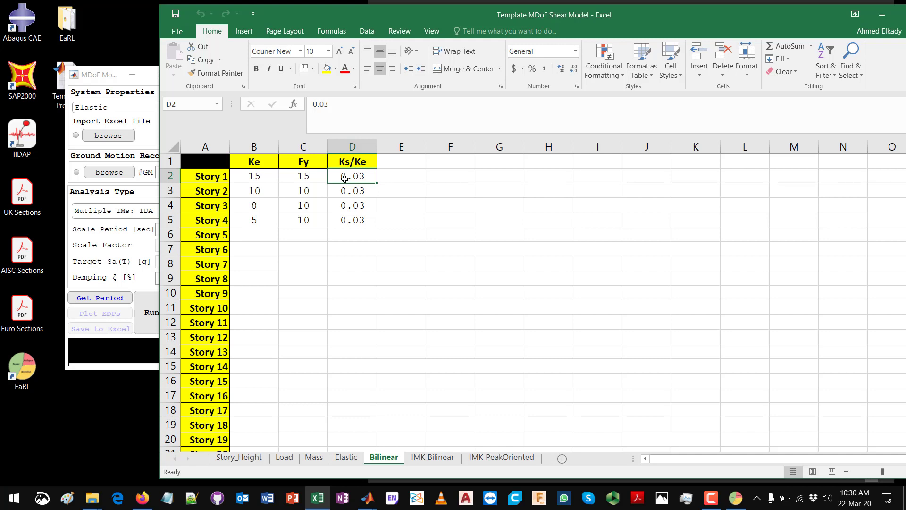
Examine the Ke, Fy, Fmax/Fy and Fres entries for Stories 1 to 4 on the IMK Bilinear sheet.
click(425, 460)
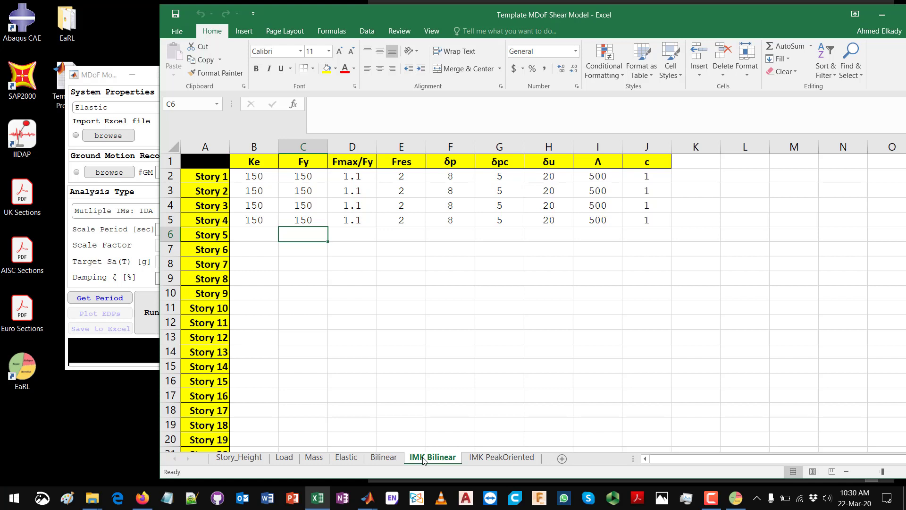
click(491, 460)
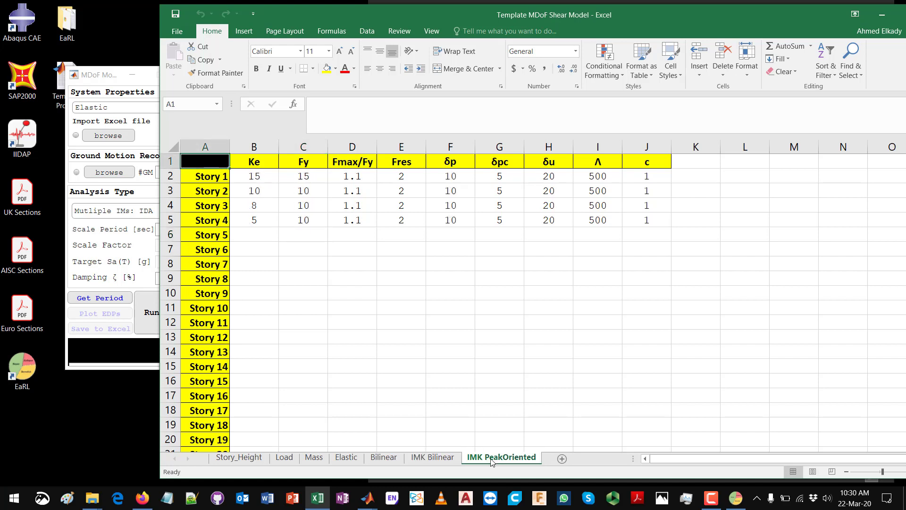
click(432, 457)
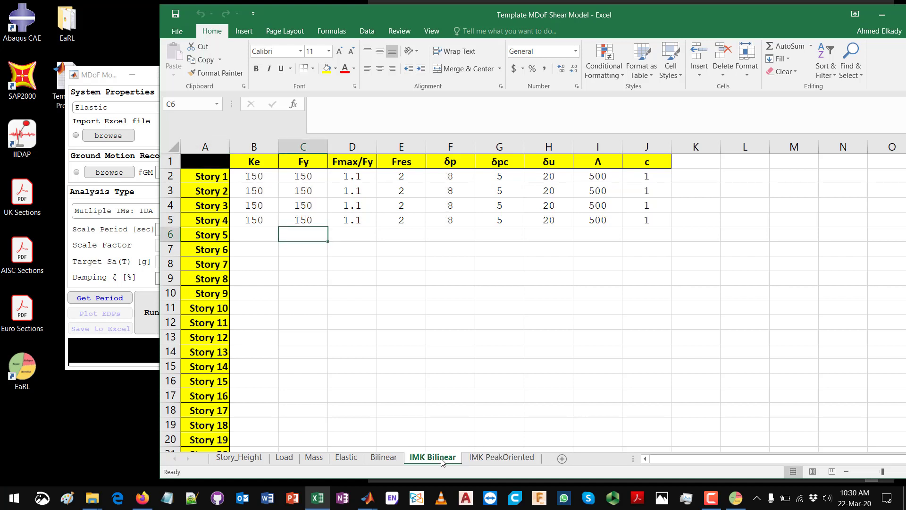
drag(255, 178, 259, 218)
drag(305, 179, 306, 231)
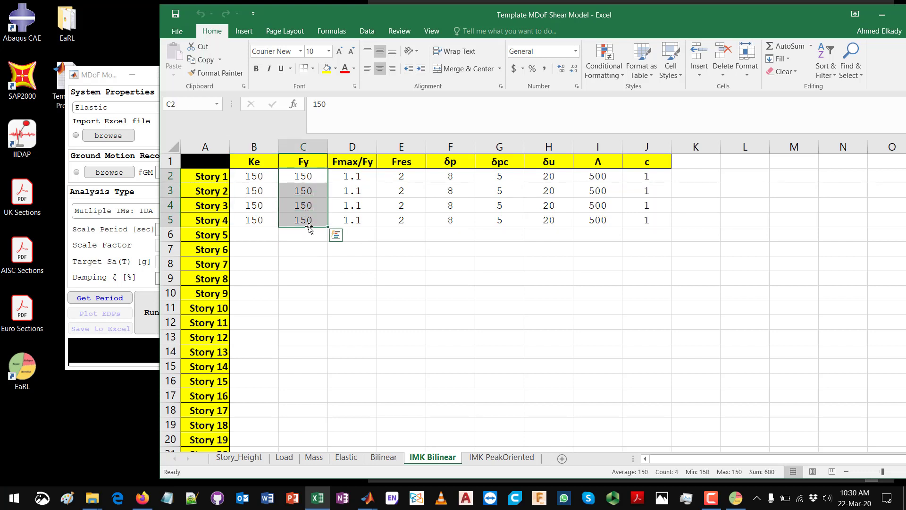
drag(353, 177, 356, 222)
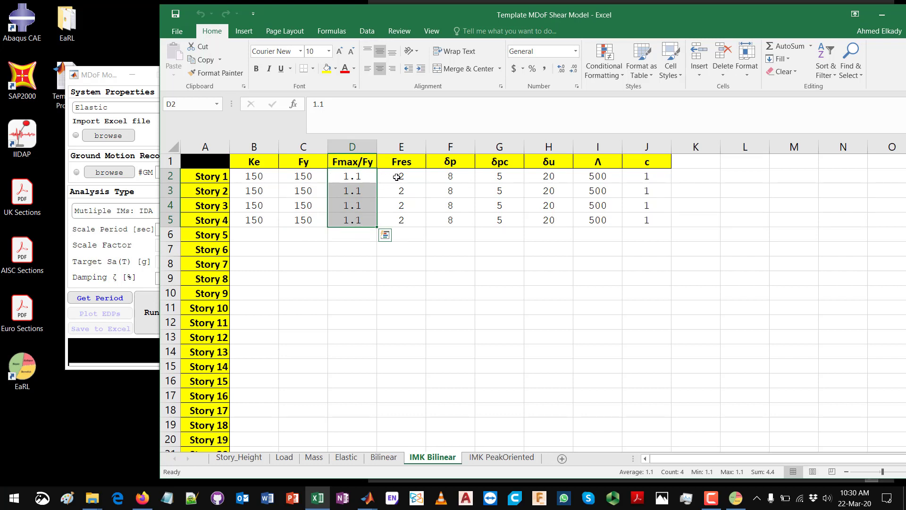
drag(405, 177, 399, 215)
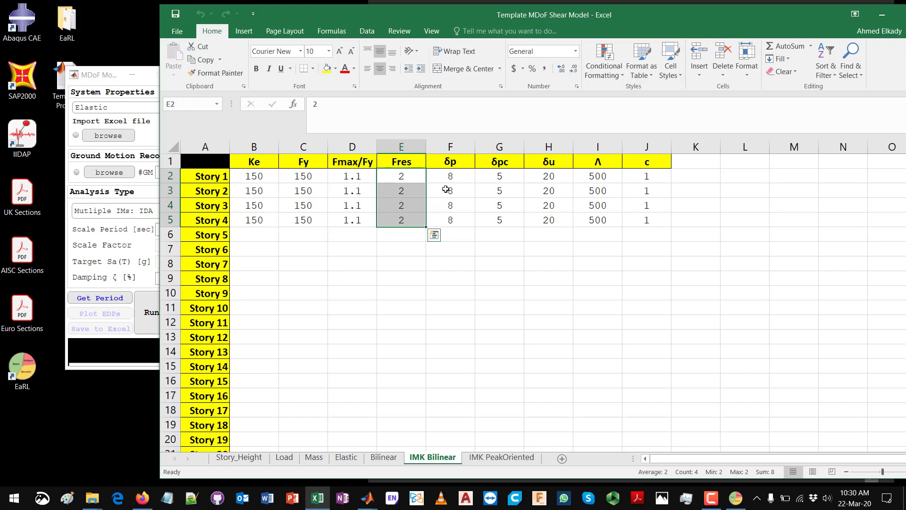
Examine the δp, δpc, δu, Λ and c columns on the IMK Bilinear sheet, and show the IMK PeakOriented sheet for comparison.
drag(461, 181, 460, 216)
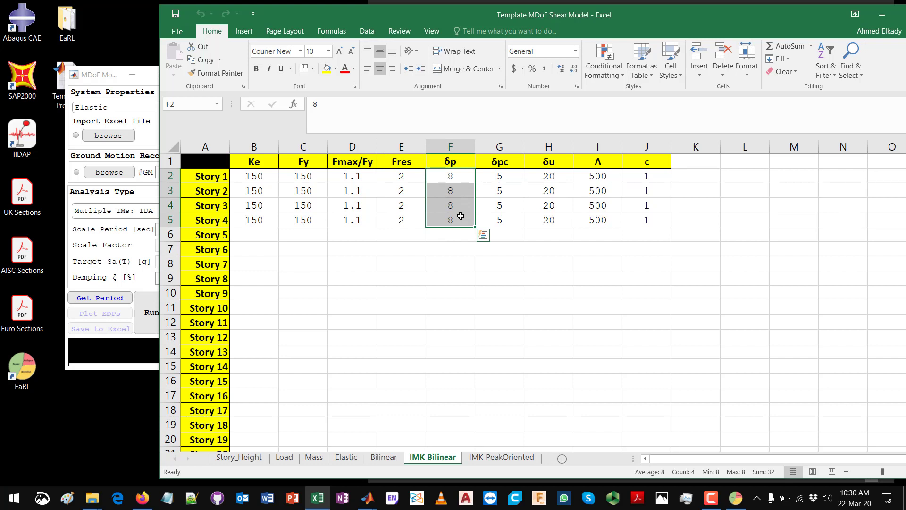
click(501, 176)
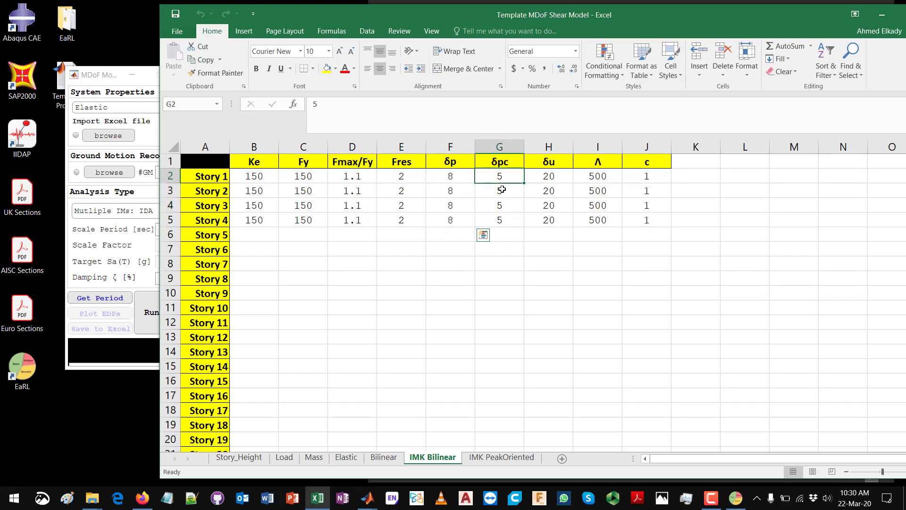
drag(502, 189, 504, 215)
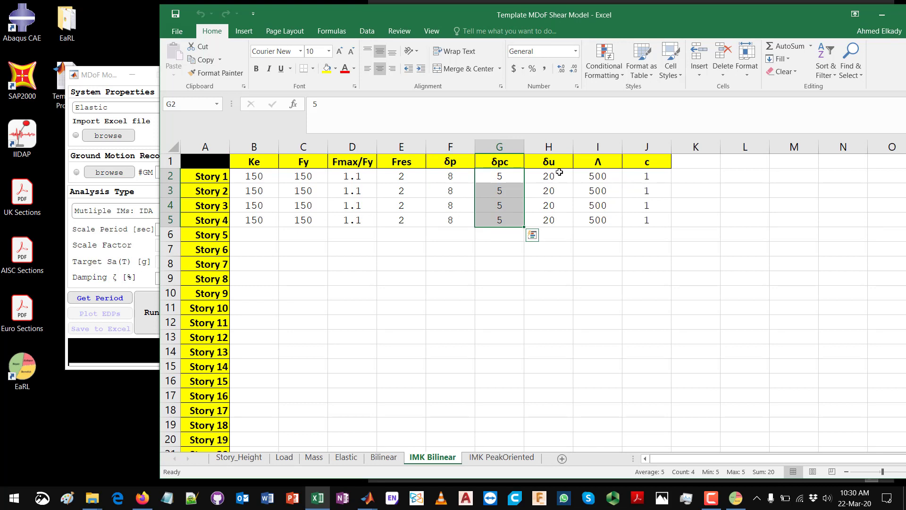
drag(557, 172, 553, 223)
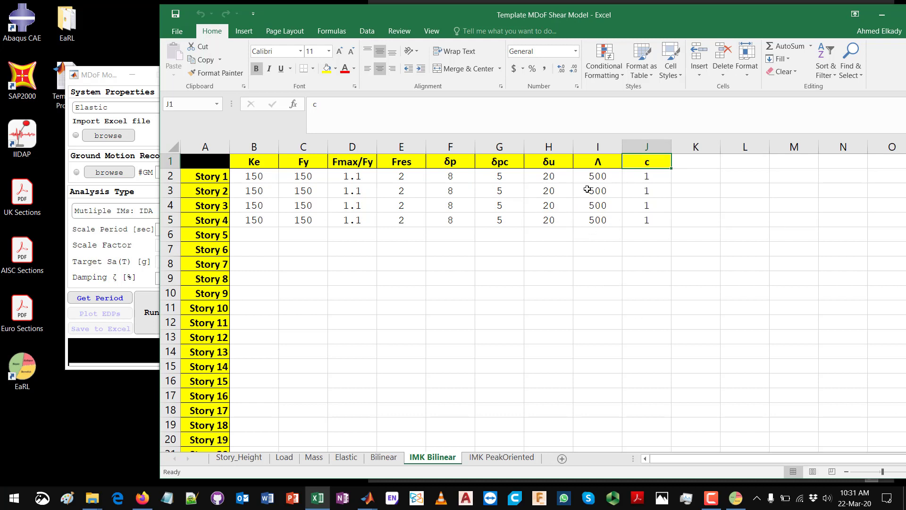
click(600, 163)
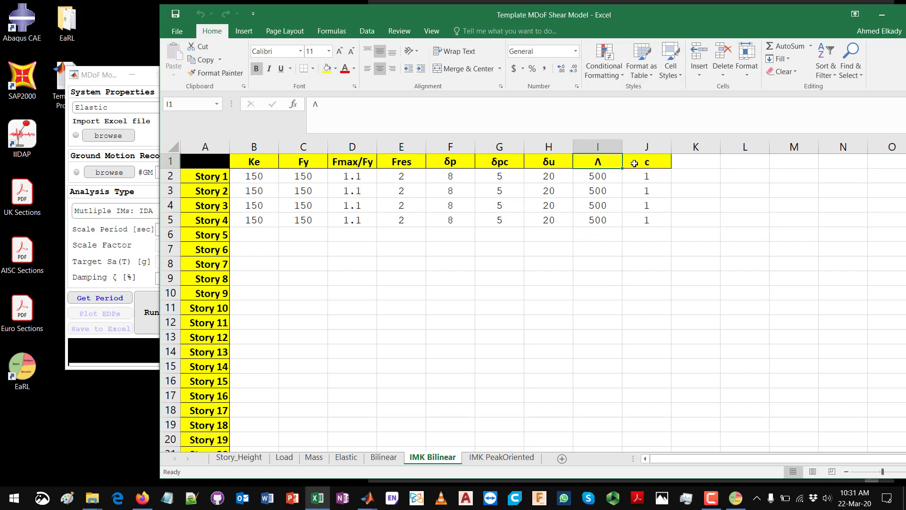
click(646, 164)
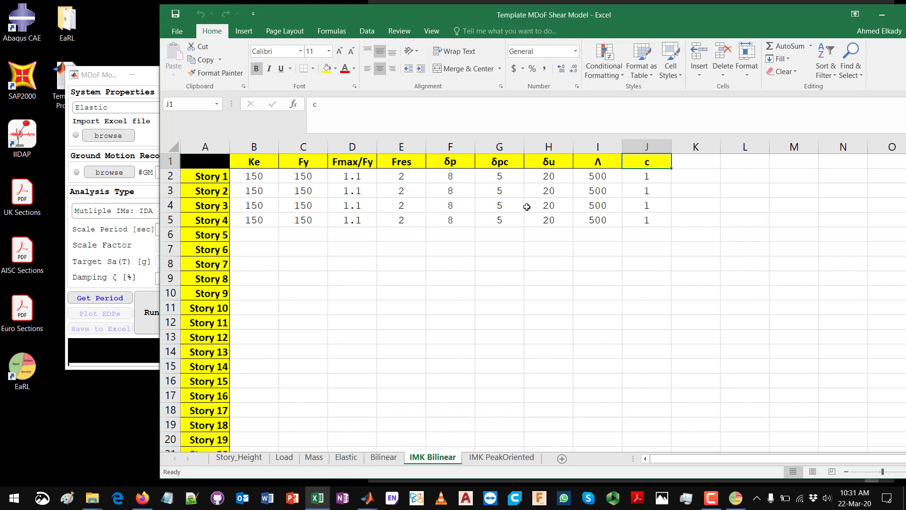
click(546, 232)
click(511, 226)
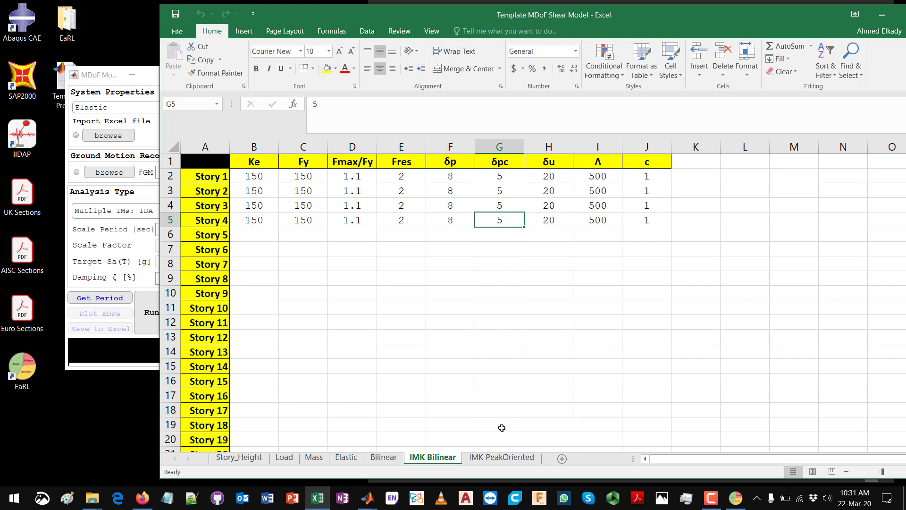
click(497, 457)
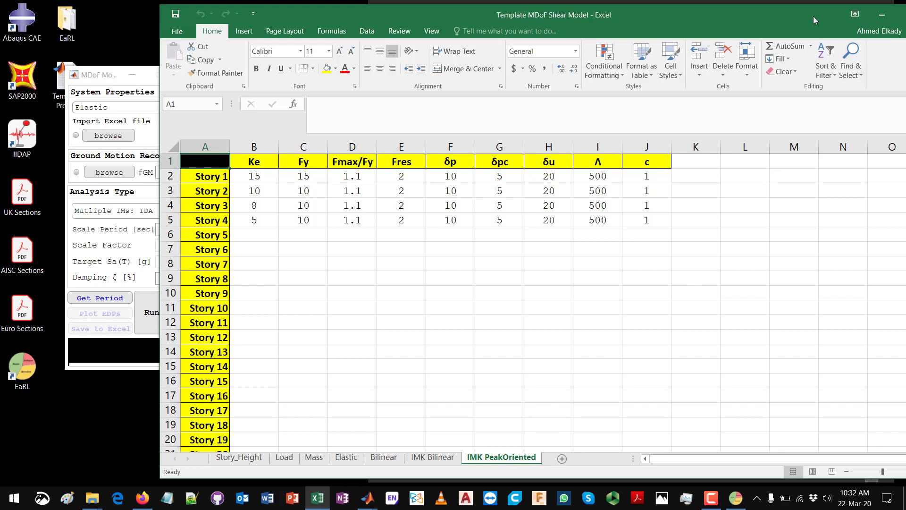
Shift the workbook aside and set the MDoF model's system properties to Bilinear.
drag(813, 16, 778, 19)
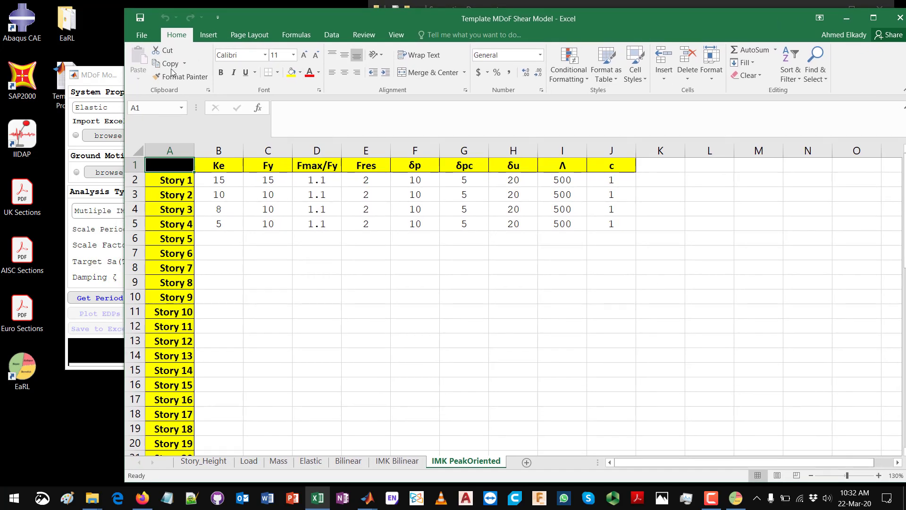
click(110, 76)
click(142, 108)
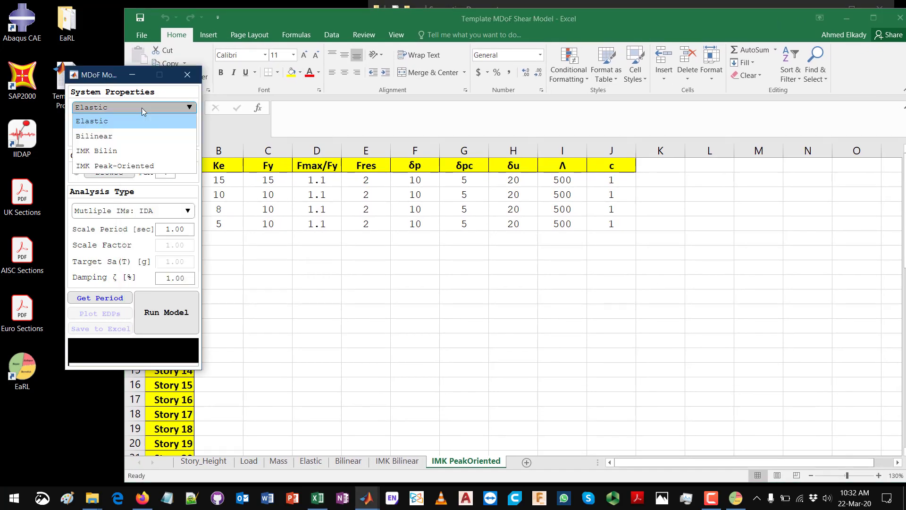
click(135, 138)
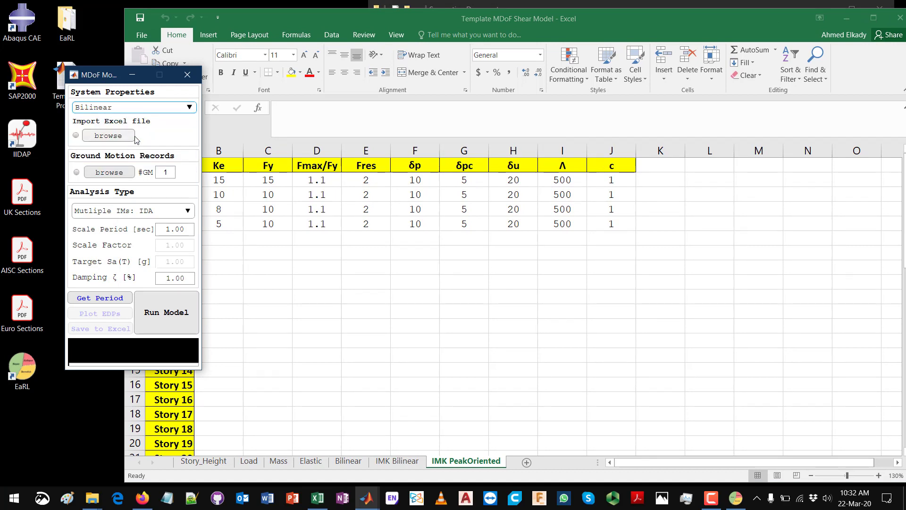
Review the complete Story 1 to 4 data block on the Bilinear sheet, and narrow the workbook to uncover the MDoF model window.
click(352, 460)
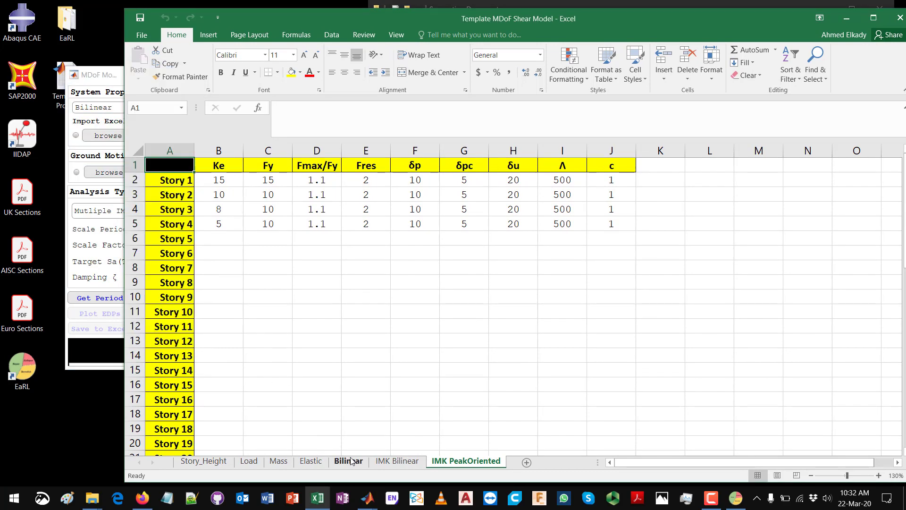
click(349, 461)
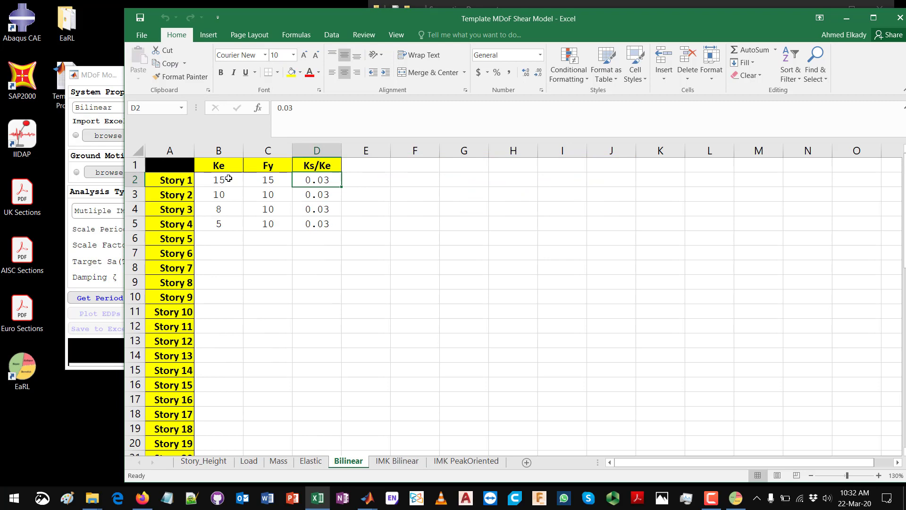
drag(229, 179, 323, 224)
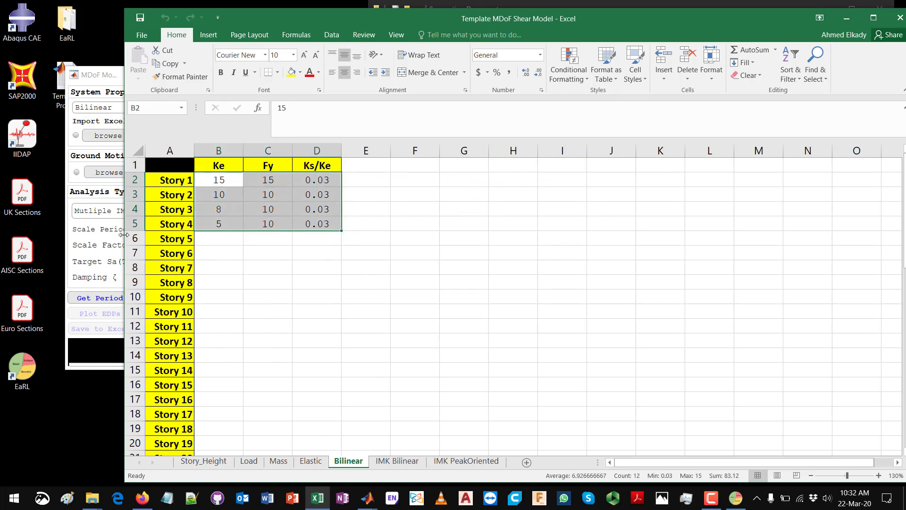
drag(124, 235, 229, 237)
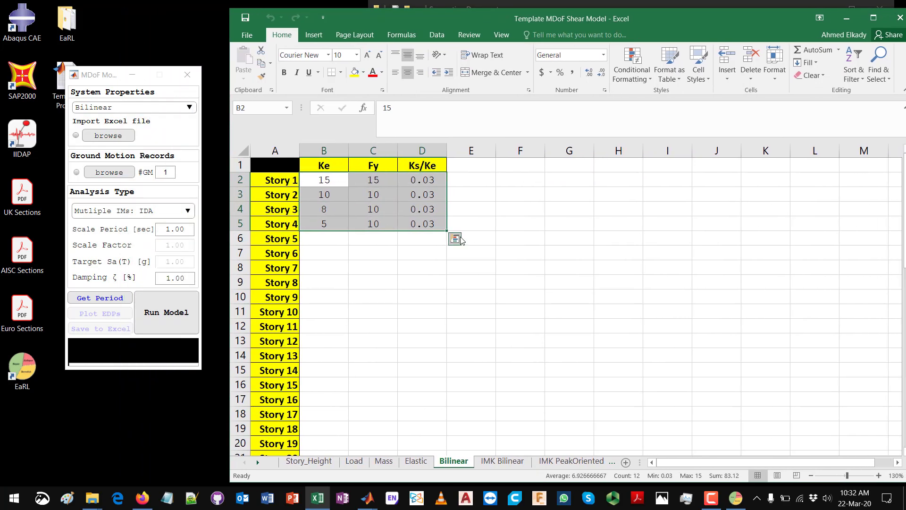
click(457, 240)
click(521, 210)
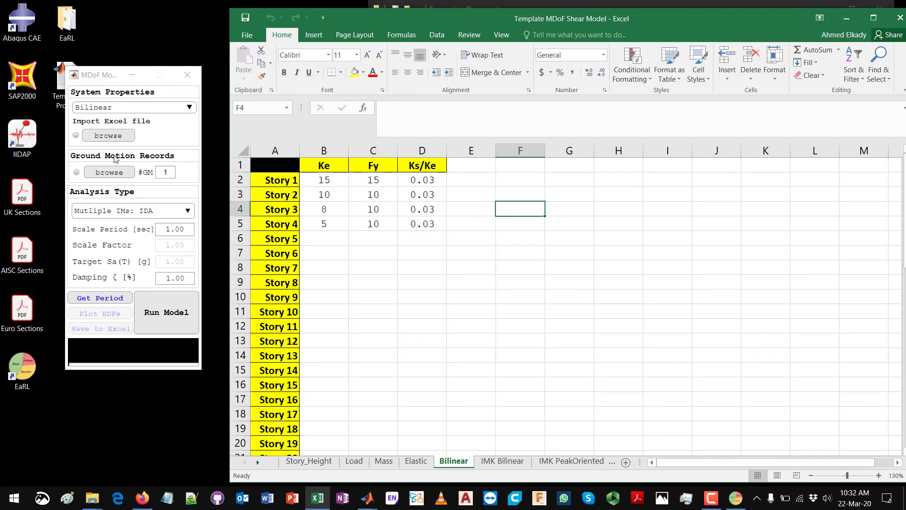
Close the workbook and import Template MDoF Shear Model from the desktop's EaRL > Supporting Documents folder into the MDoF model.
click(899, 18)
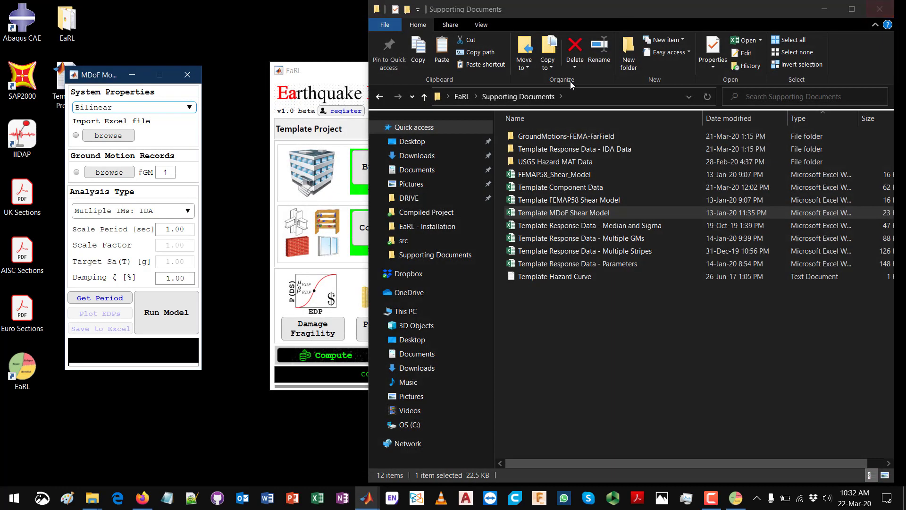
click(100, 133)
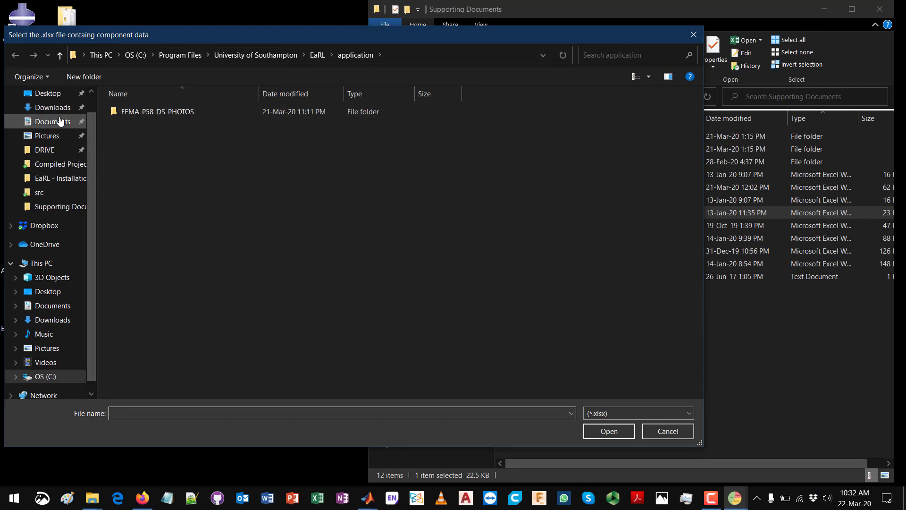
click(49, 93)
double_click(124, 112)
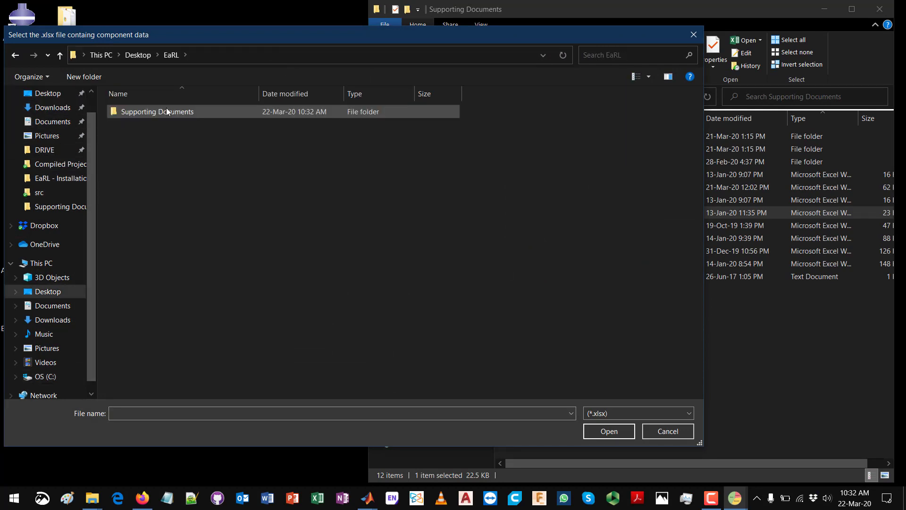
double_click(166, 111)
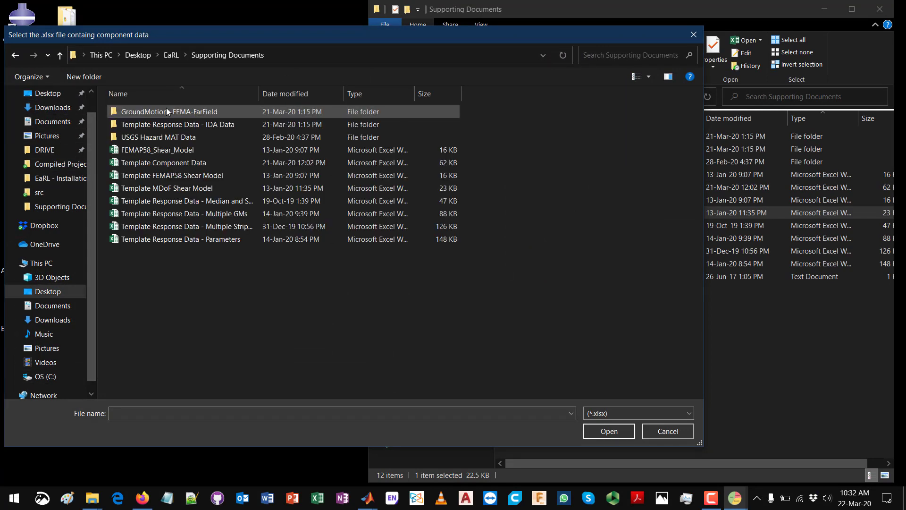
double_click(196, 184)
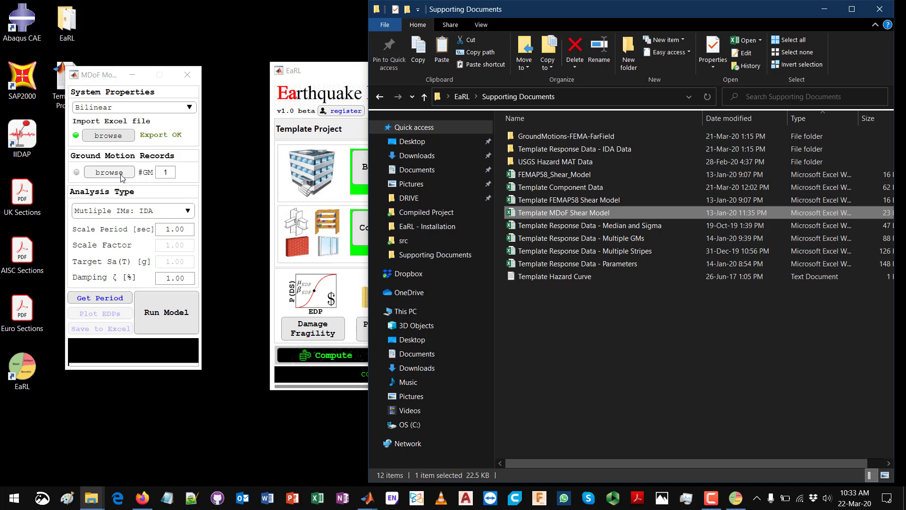
Select the GroundMotions-FEMA-FarField folder in the Supporting Documents window to check its ground motion files.
click(723, 340)
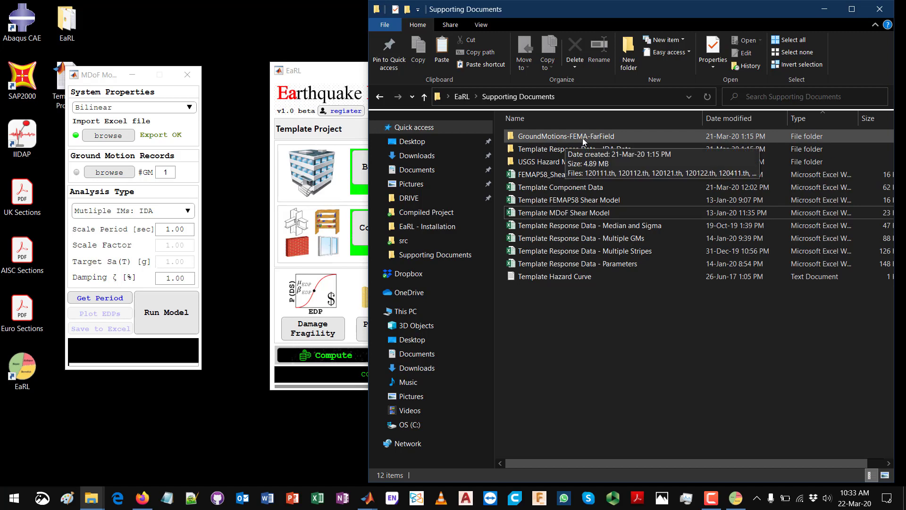
click(627, 137)
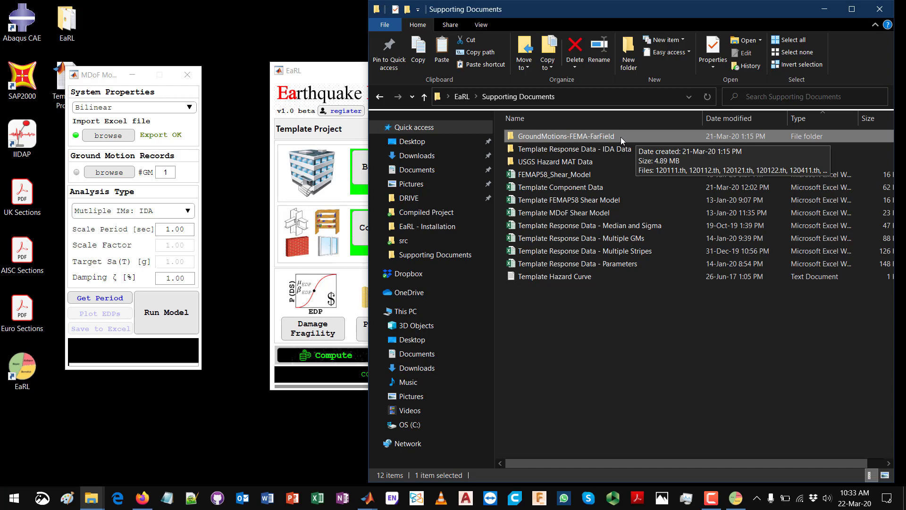
Open ground motion record 120111 from the GroundMotions-FEMA-FarField folder in Notepad to examine its acceleration values, and close it.
double_click(621, 137)
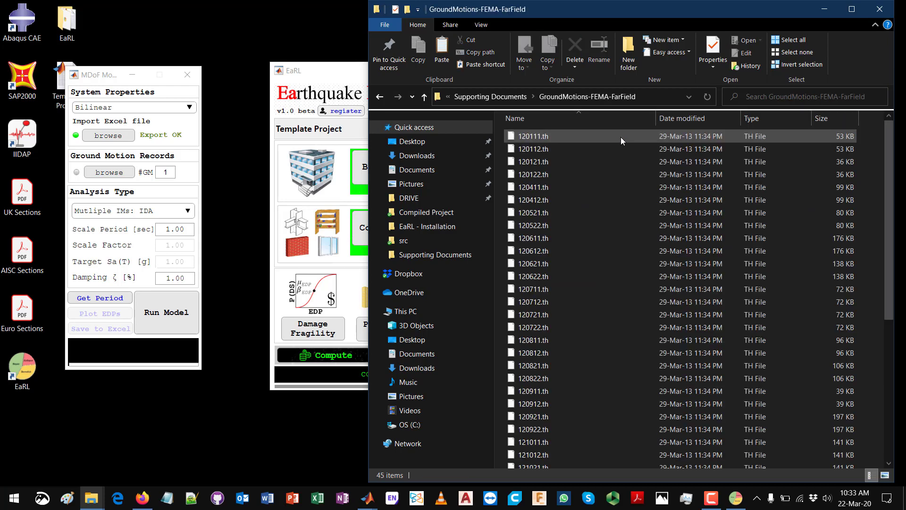
scroll(606, 246, down, 6)
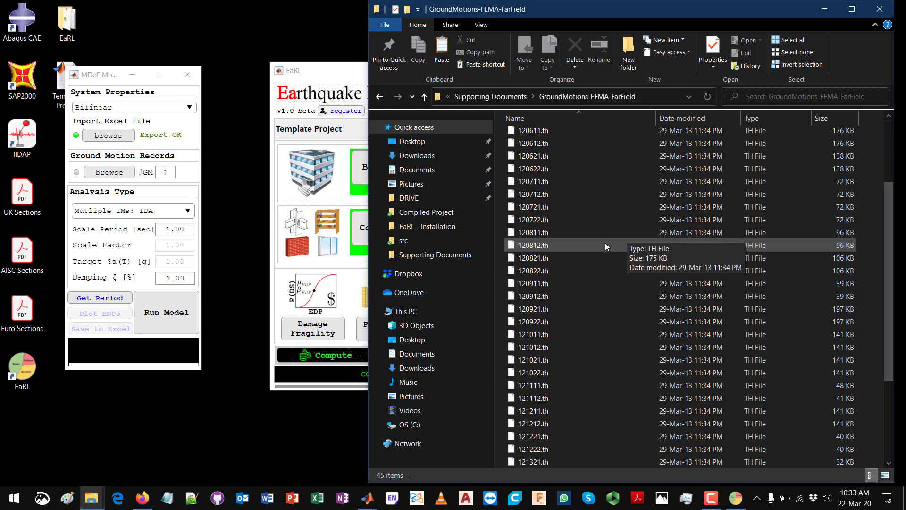
scroll(606, 245, up, 6)
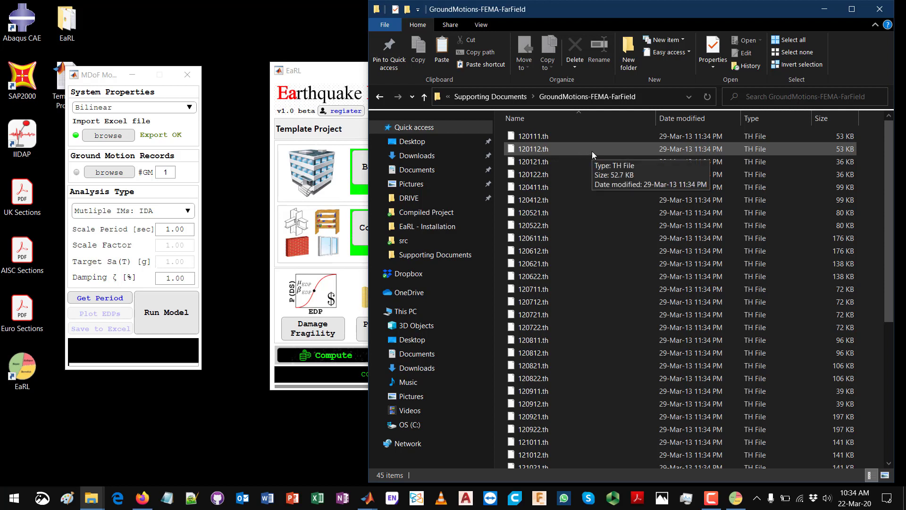
click(570, 137)
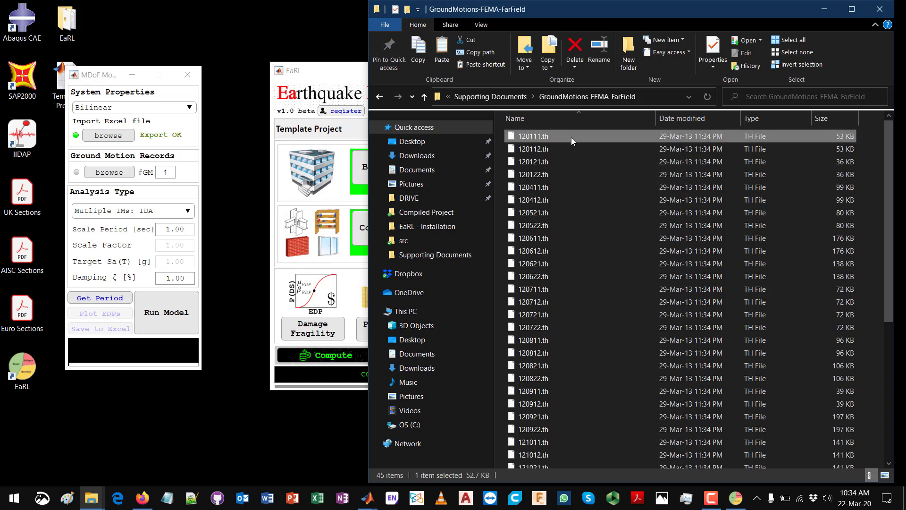
double_click(571, 137)
click(419, 239)
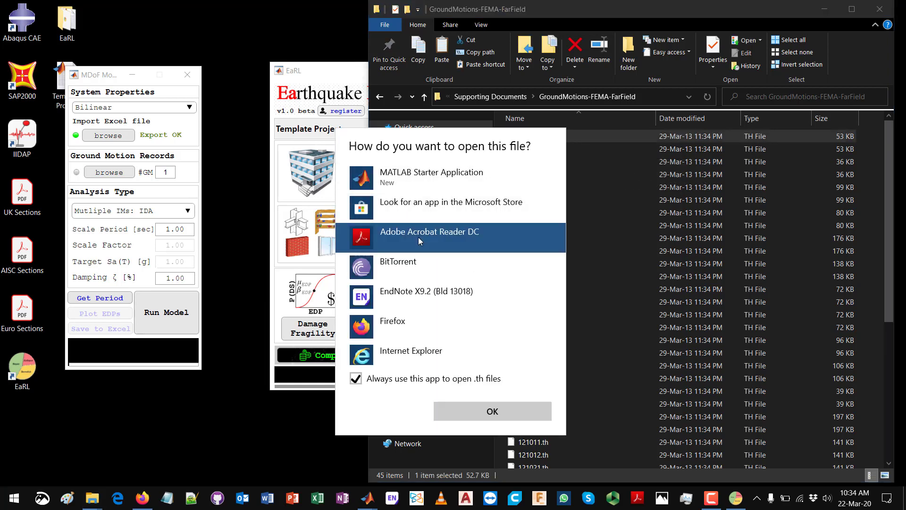
scroll(454, 293, down, 5)
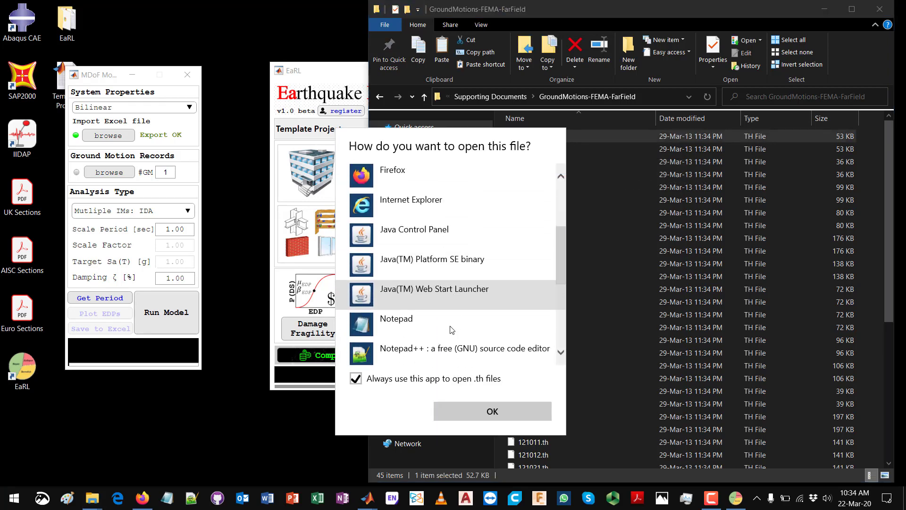
double_click(449, 324)
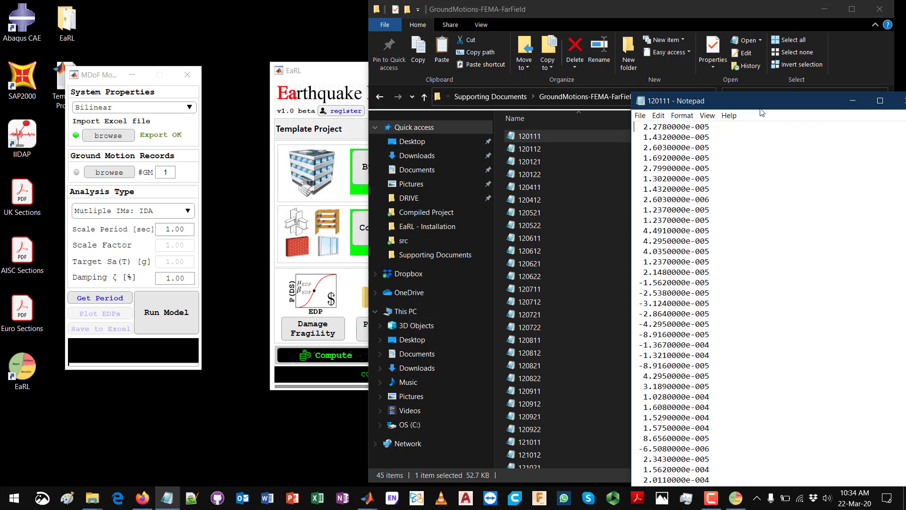
drag(813, 109, 768, 67)
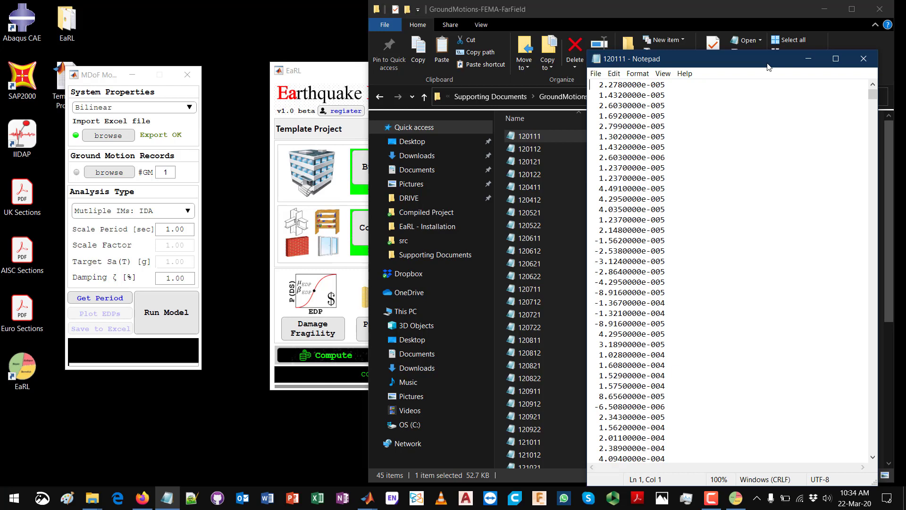
click(867, 61)
Open the AllGMinfo text file in the ground motions folder and examine its index, record name and point count columns.
scroll(684, 321, down, 1)
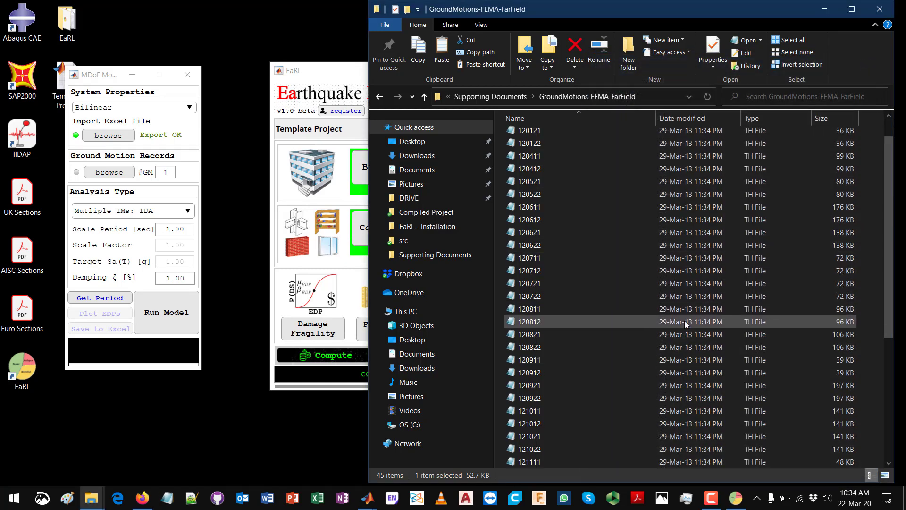
scroll(684, 320, down, 5)
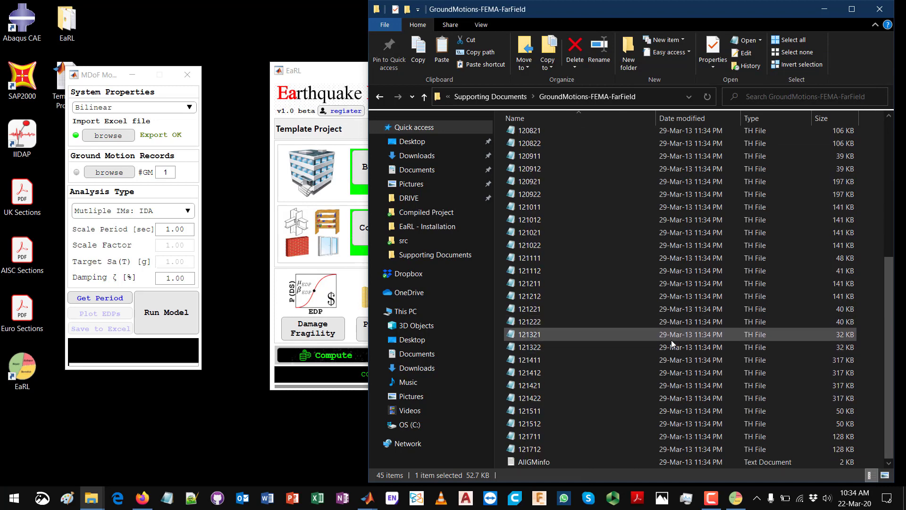
click(528, 462)
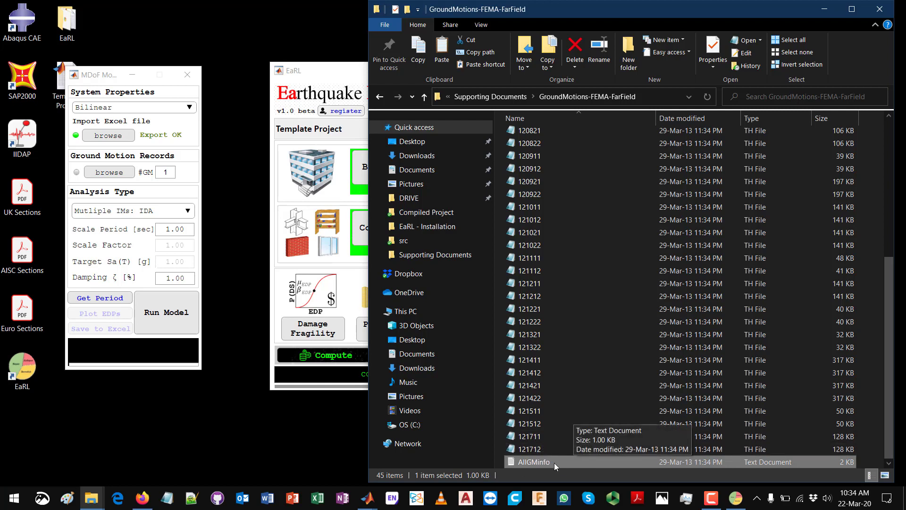
click(554, 463)
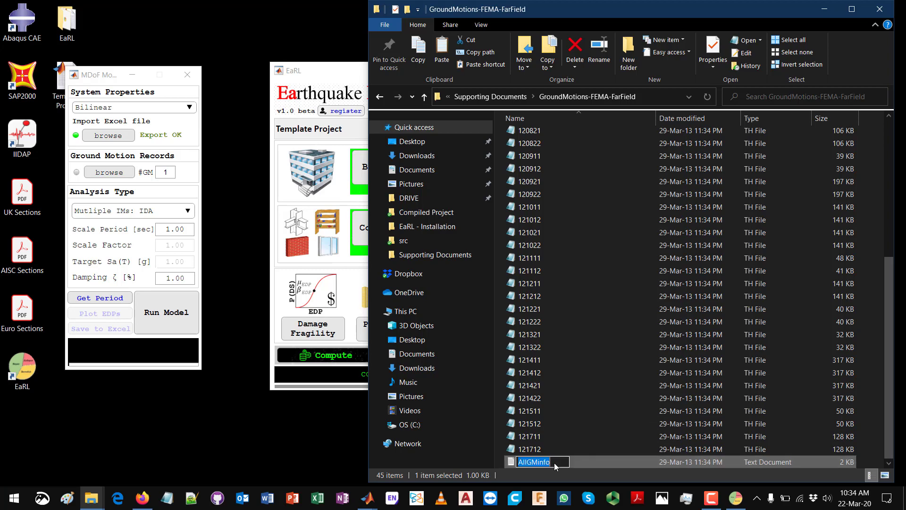
double_click(585, 463)
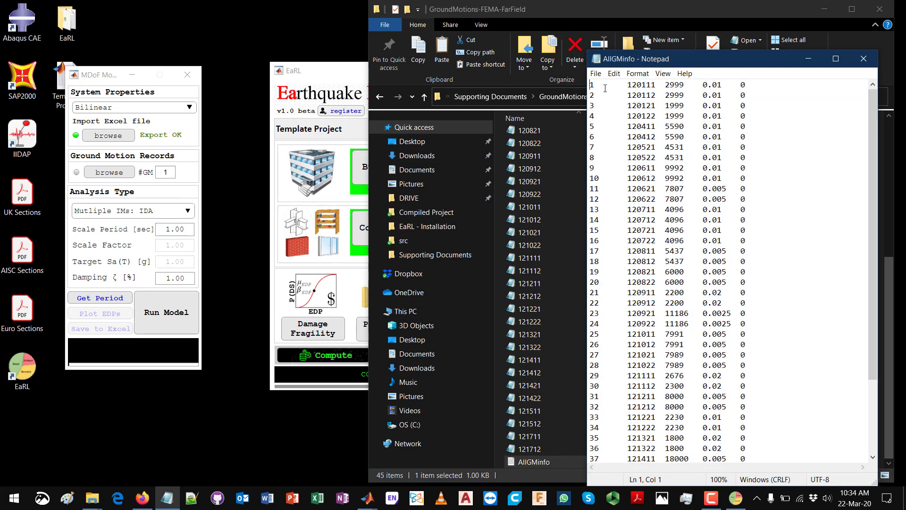
drag(589, 85, 596, 137)
click(596, 139)
click(642, 85)
click(673, 85)
click(675, 158)
Examine the time step and point count columns in AllGMinfo, close it, and return to the Supporting Documents folder.
drag(703, 86, 724, 85)
click(724, 85)
drag(723, 85, 703, 85)
double_click(704, 85)
click(721, 85)
double_click(674, 86)
click(674, 86)
scroll(733, 227, down, 3)
scroll(733, 226, up, 3)
click(871, 65)
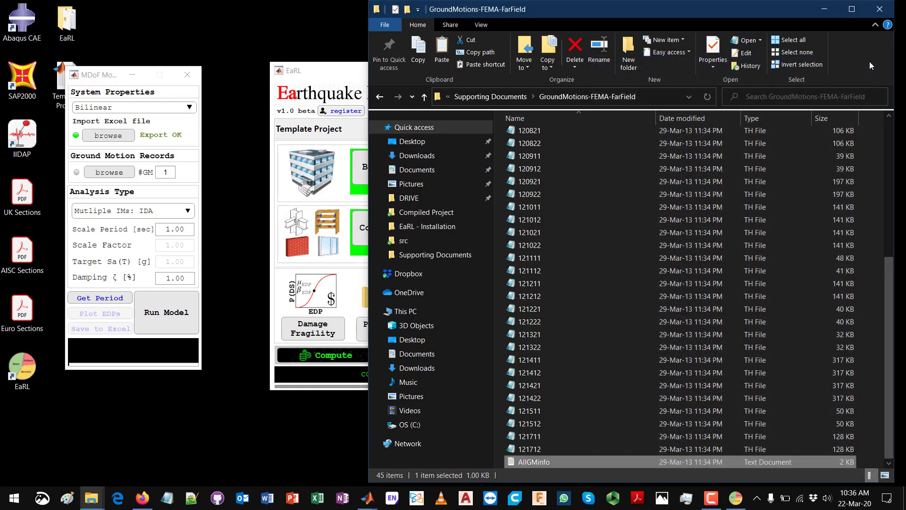
click(494, 95)
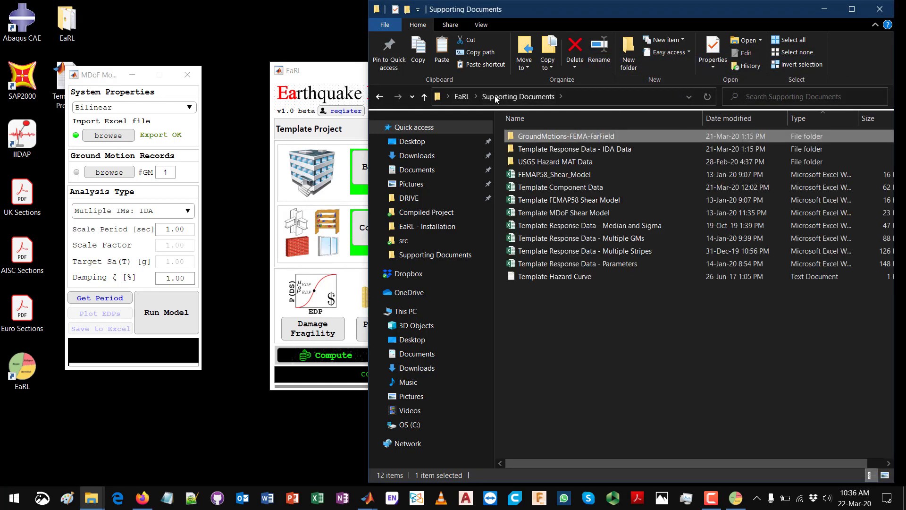
Import the ground motion records from the desktop's EaRL > Supporting Documents > GroundMotions-FEMA-FarField folder into the MDoF model.
click(121, 178)
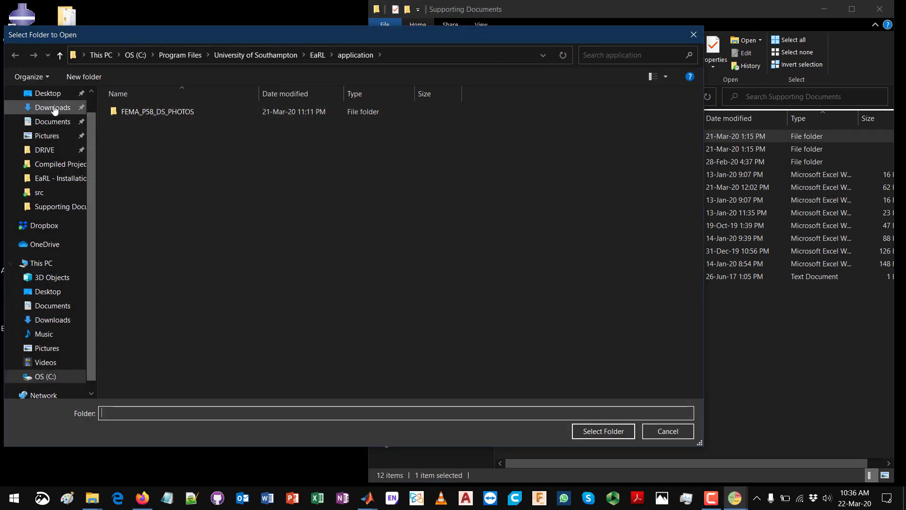
click(48, 93)
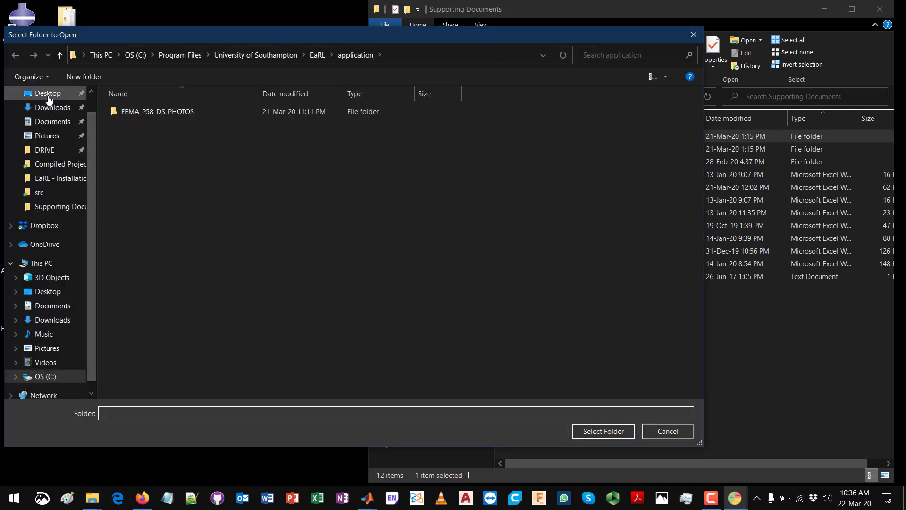
double_click(128, 113)
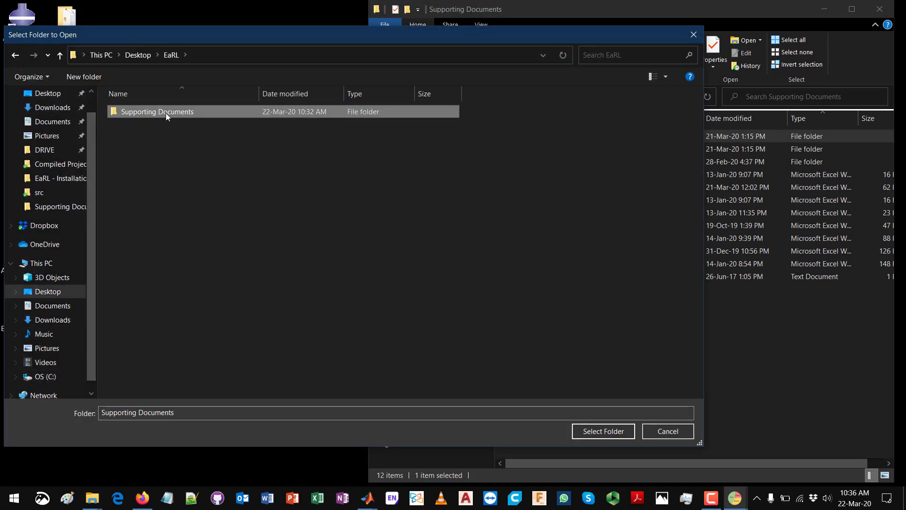
double_click(165, 112)
click(205, 112)
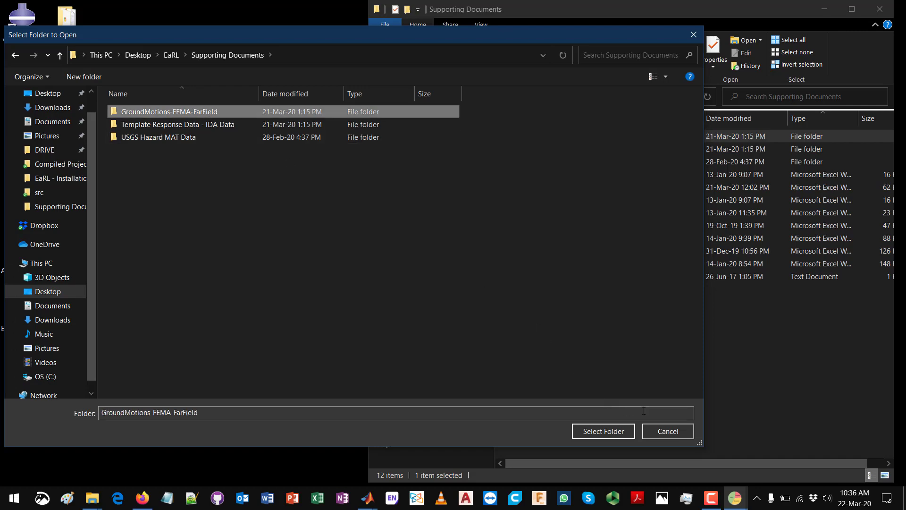
click(607, 431)
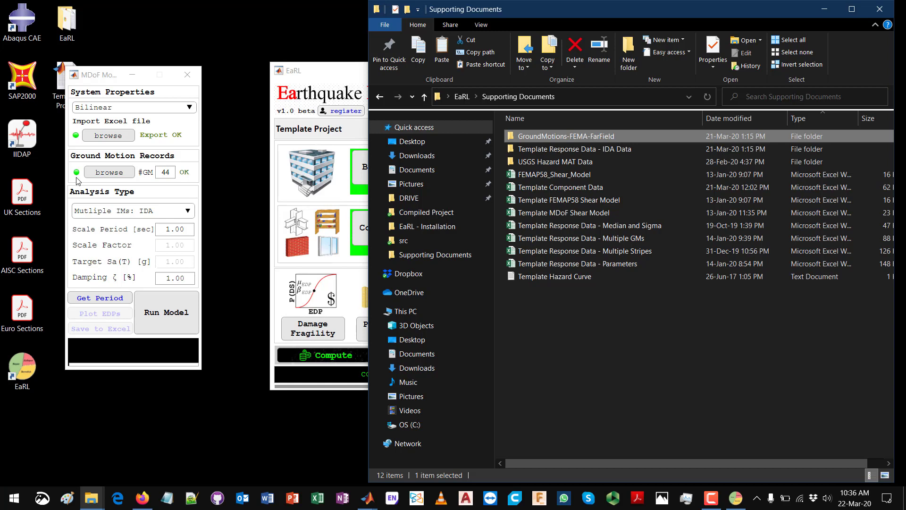
Set the number of ground motions for the MDoF analysis to 12.
double_click(165, 172)
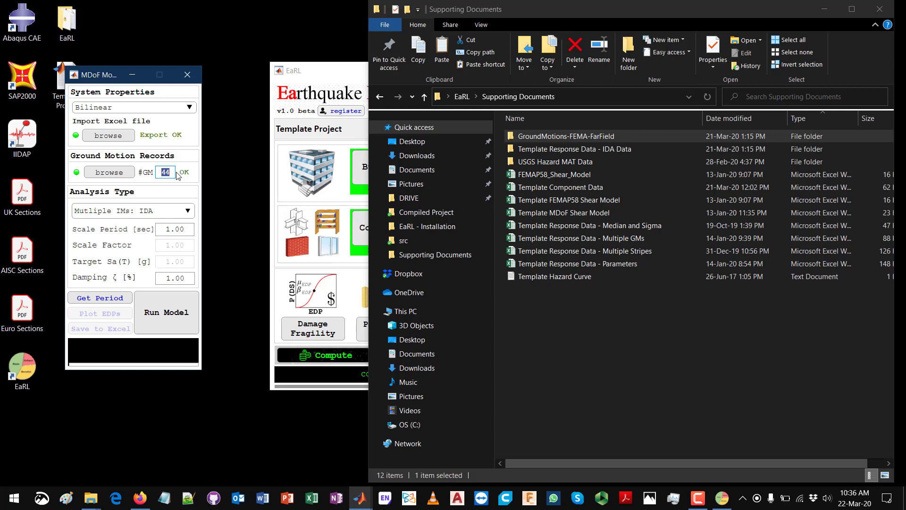
text(1)
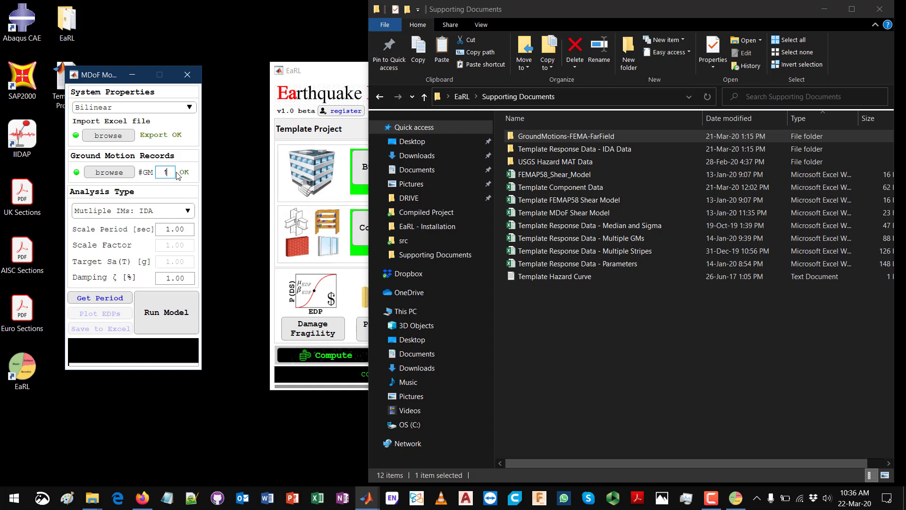
text(2)
Set the analysis type to Single IM: Target SF and check its scale period and scale factor inputs.
click(173, 214)
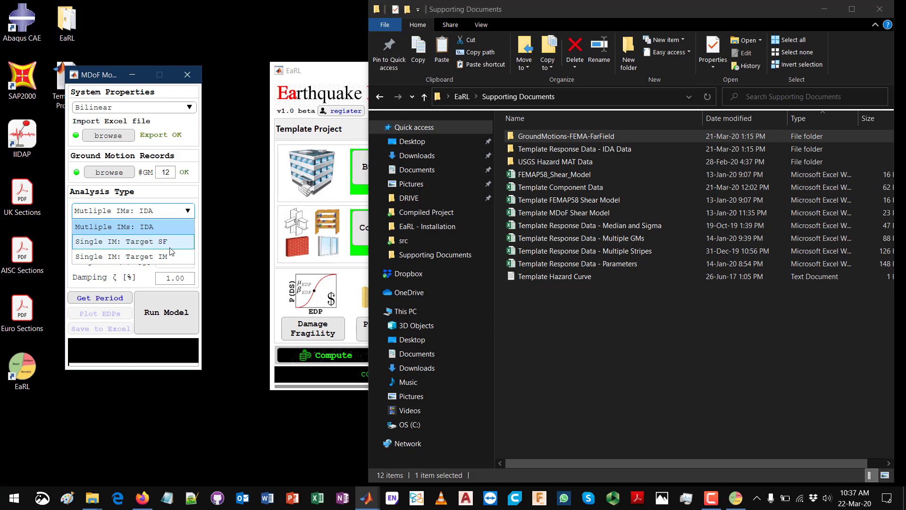
click(171, 245)
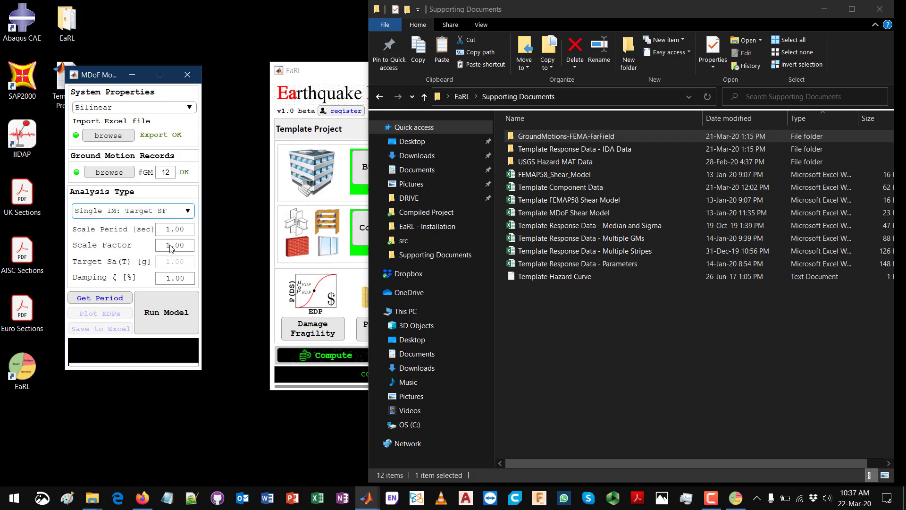
click(183, 231)
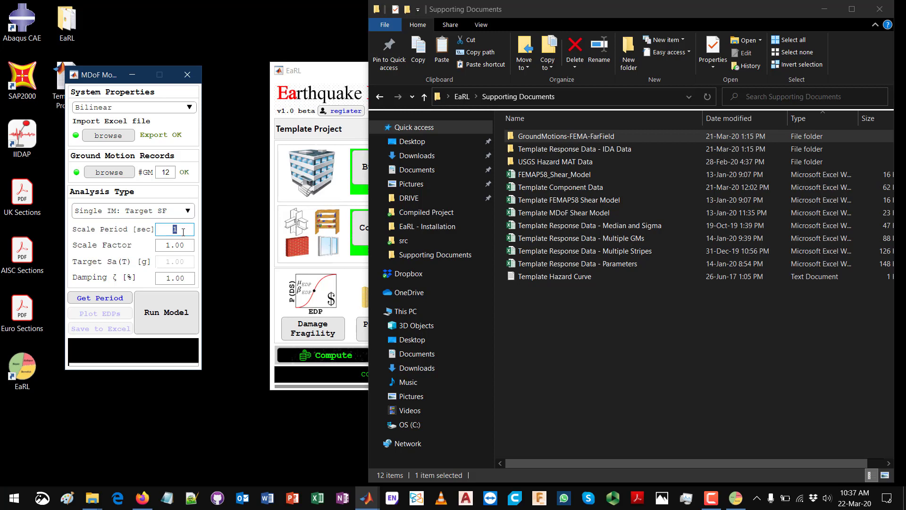
click(185, 243)
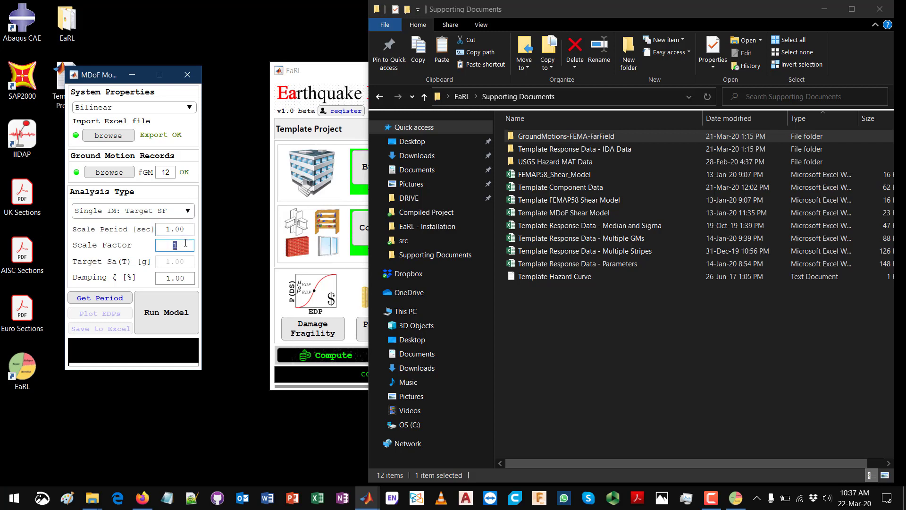
Set the analysis type to Single IM: Target IM and check its scale period and target Sa(T) inputs.
click(187, 210)
click(175, 254)
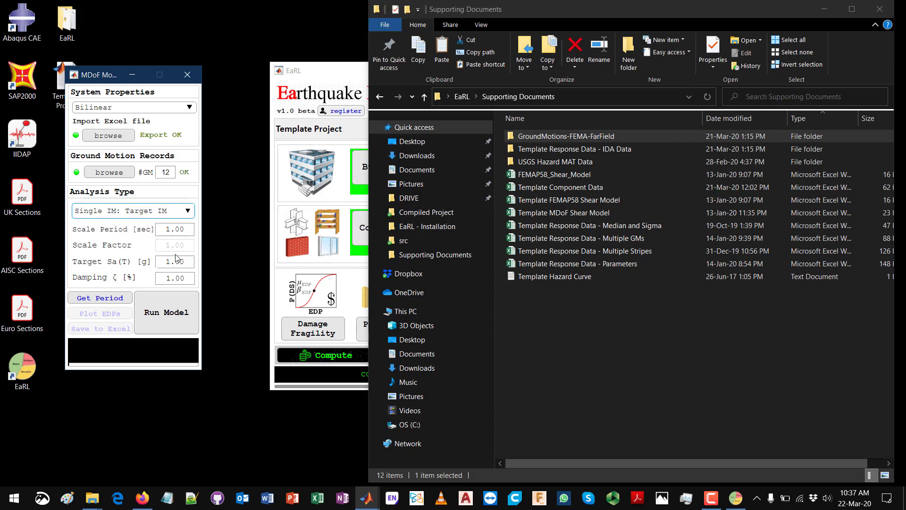
click(183, 230)
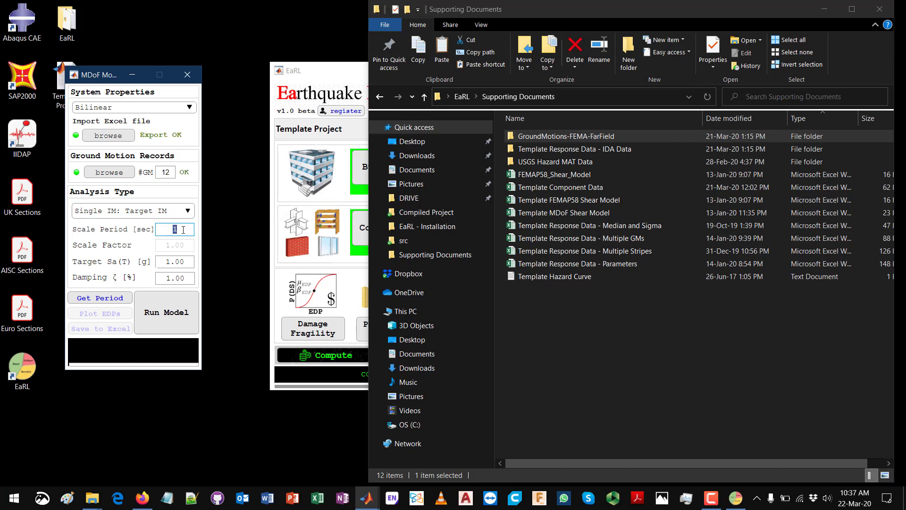
click(183, 259)
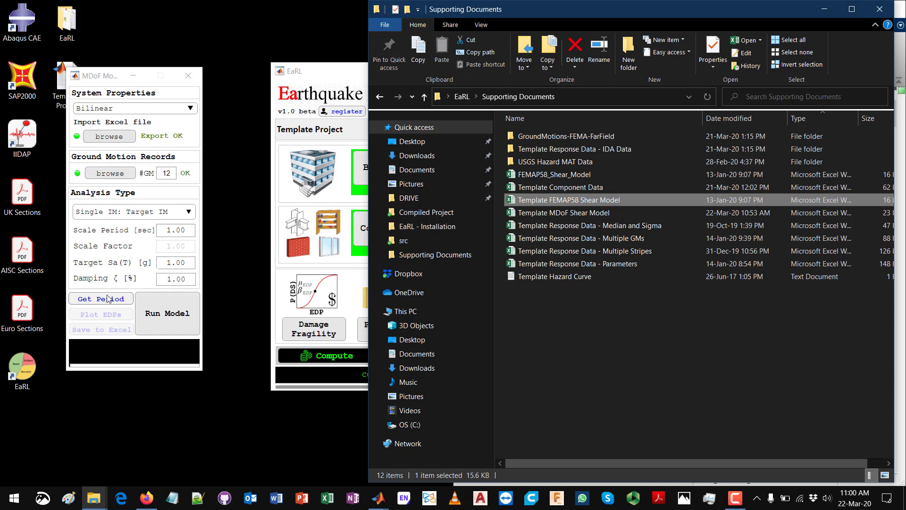
Compute the MDoF model's first period and set the scale period to 0.9 sec.
click(107, 299)
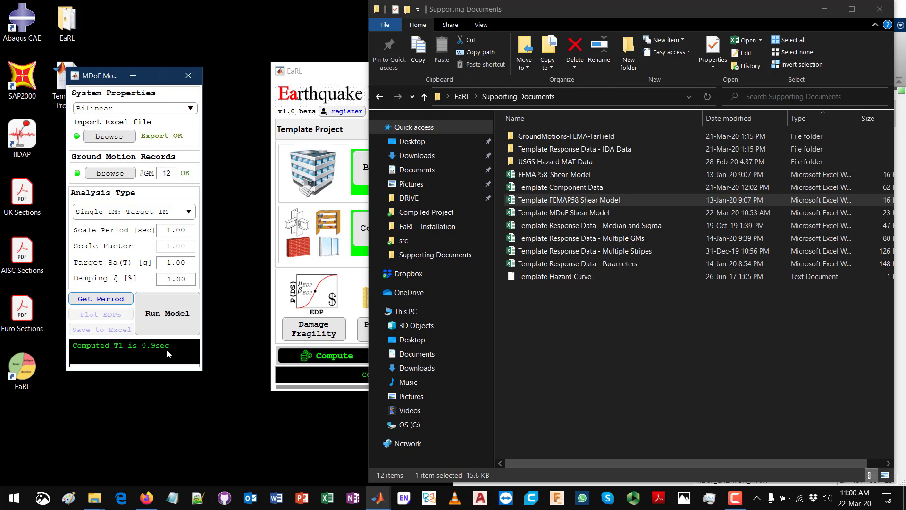
double_click(190, 227)
text(0.9)
Set the target Sa(T) to 0.75 g and the damping to 3%, and run the model.
double_click(190, 264)
text(0.75)
double_click(189, 281)
text(3)
click(190, 311)
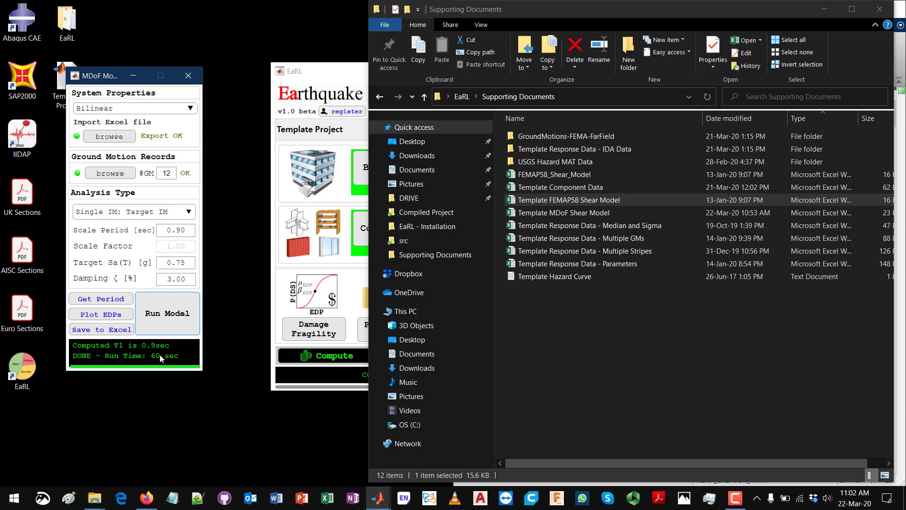
Plot the EDPs, examine the SDR, RDR and PFA profiles, and close the figure.
click(113, 317)
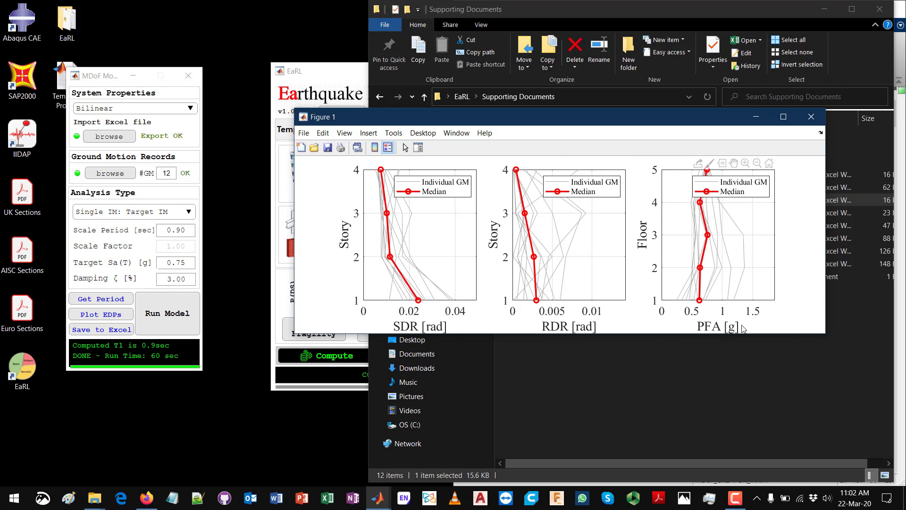
click(421, 302)
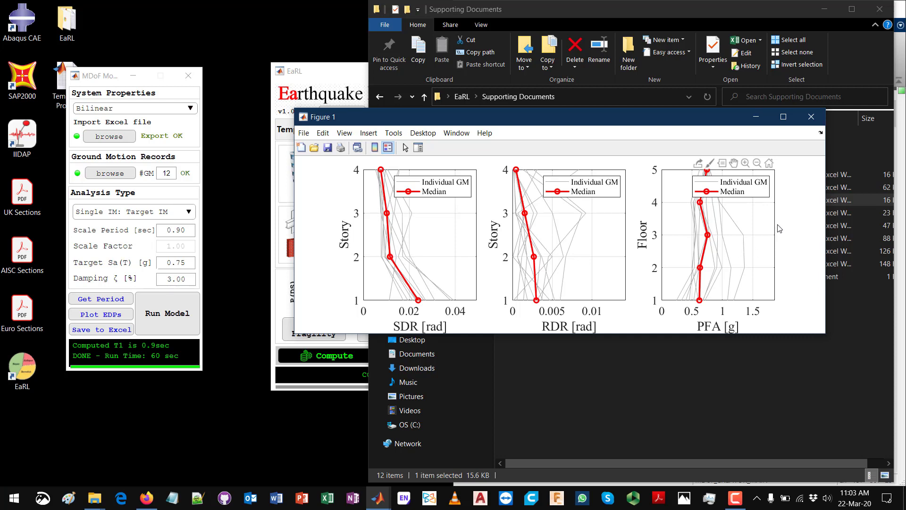
click(810, 116)
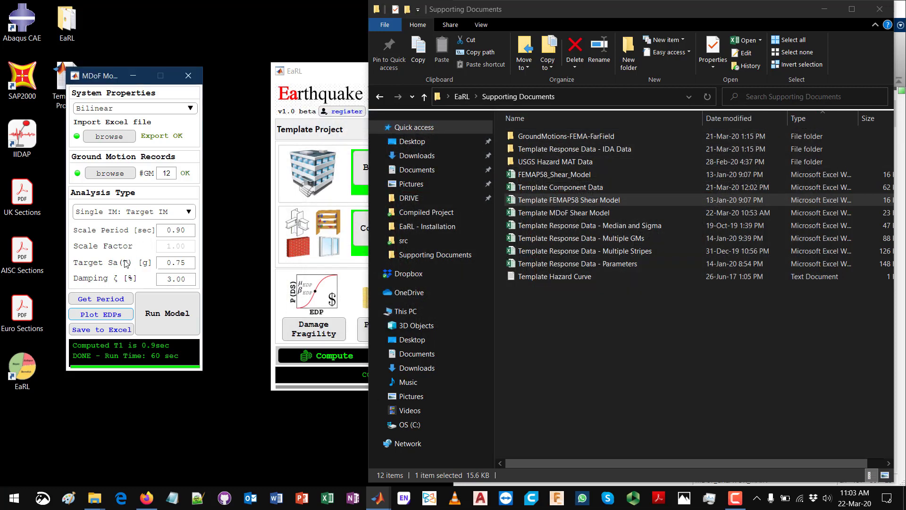
Close the MDoF model window and minimize the Supporting Documents window to uncover the Template Project's main window.
click(189, 73)
click(829, 12)
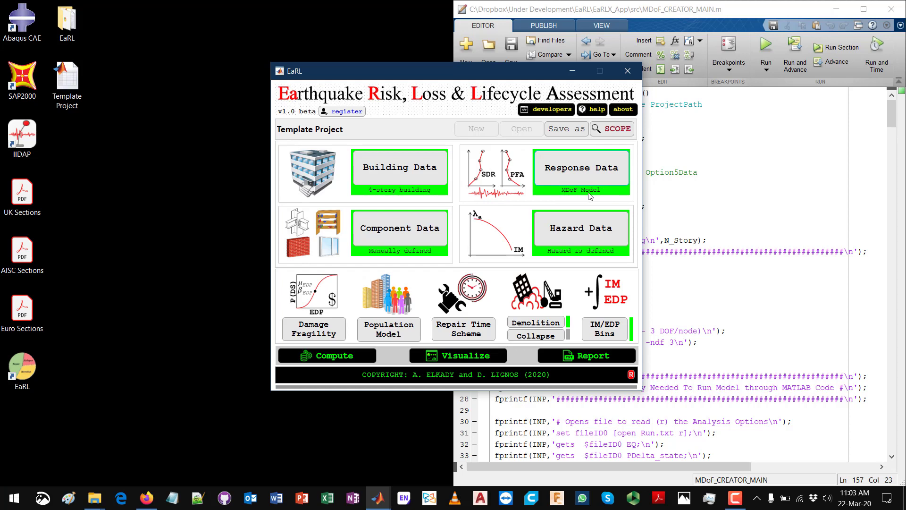
Minimize the MATLAB editor and open the project summary at its Response Data section.
click(828, 13)
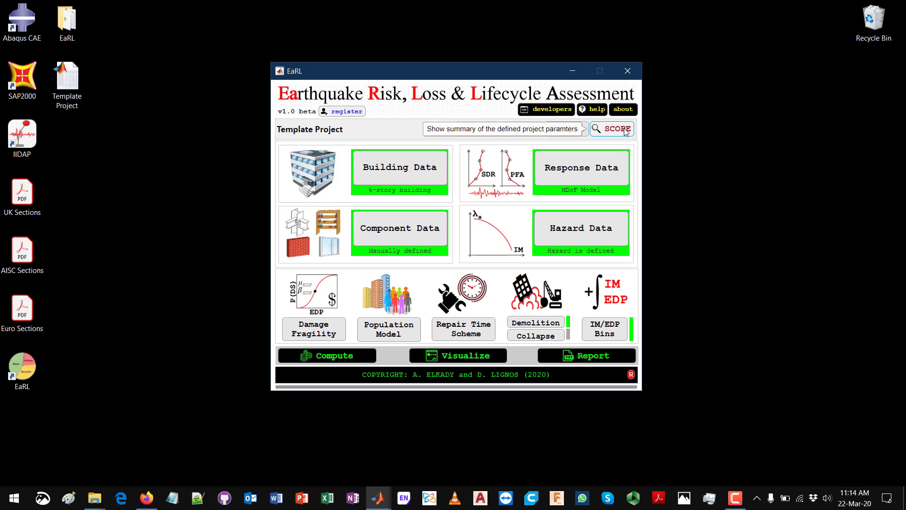
click(625, 130)
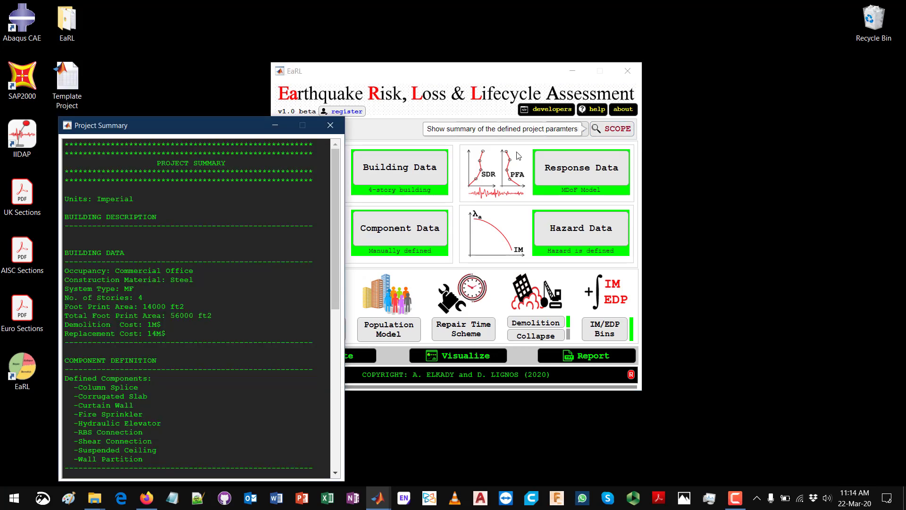
scroll(250, 313, down, 7)
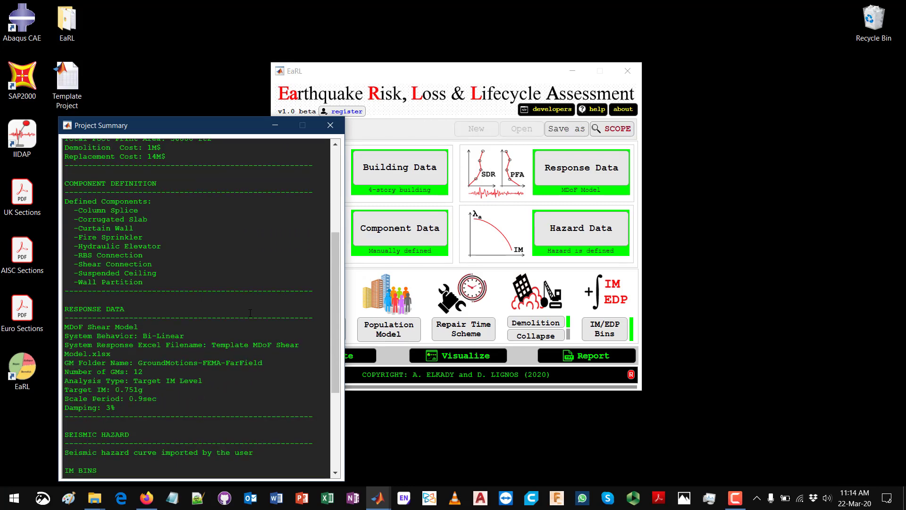
scroll(250, 313, down, 2)
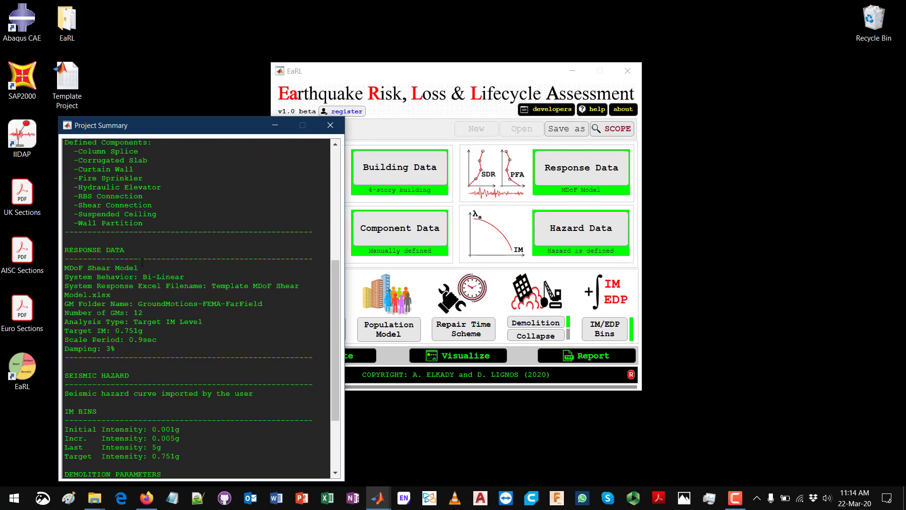
Review the summary's model type, system behavior, Excel filename, ground motion folder and number, analysis type, target IM, scale period and damping, and close it.
drag(139, 267, 65, 268)
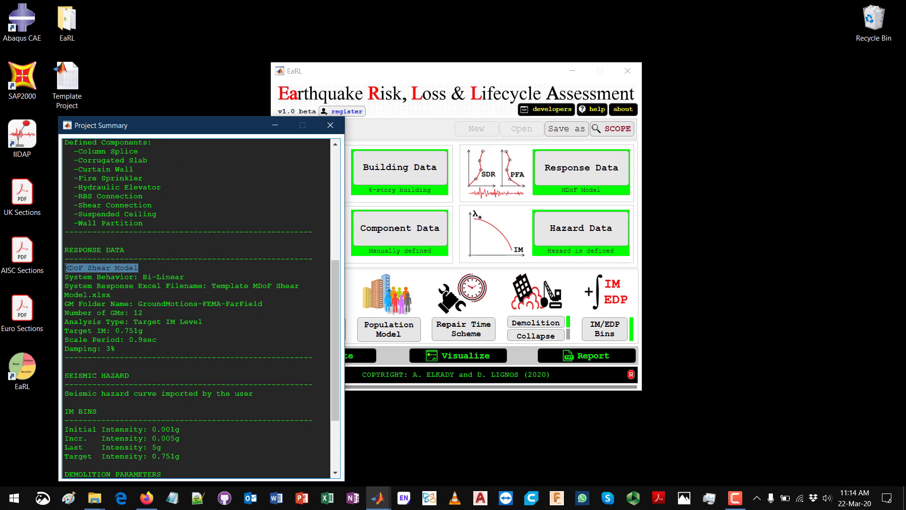
drag(186, 277, 144, 277)
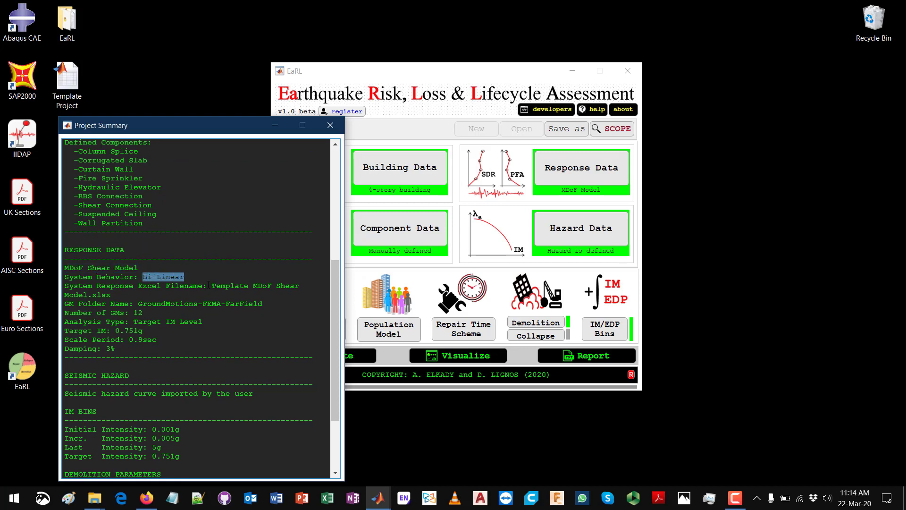
drag(211, 285, 164, 293)
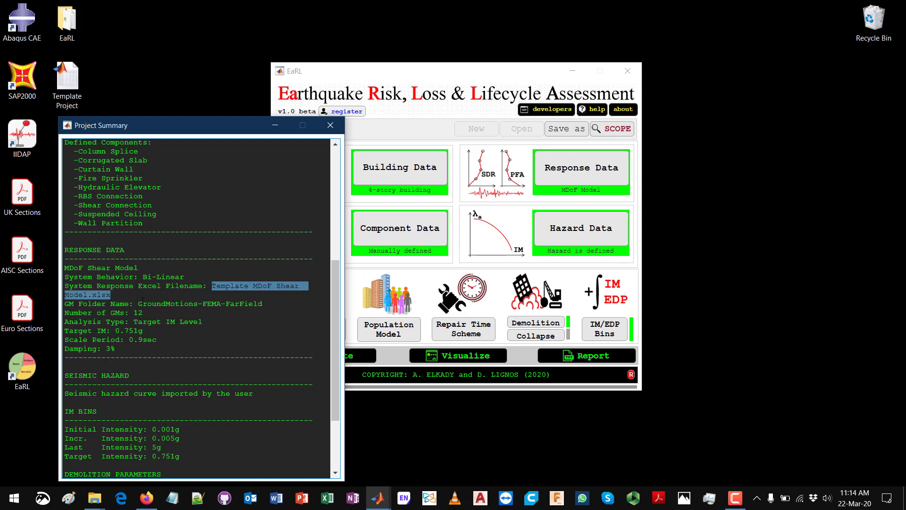
drag(142, 300, 267, 301)
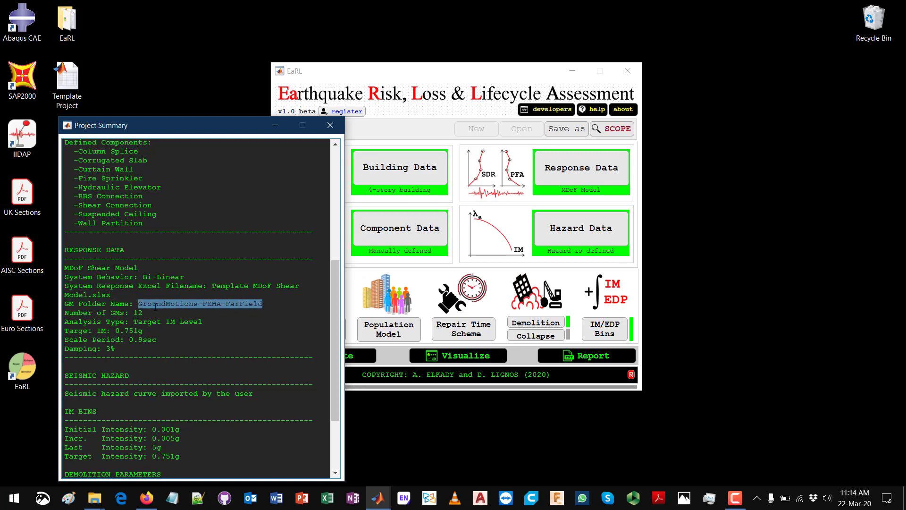
double_click(138, 312)
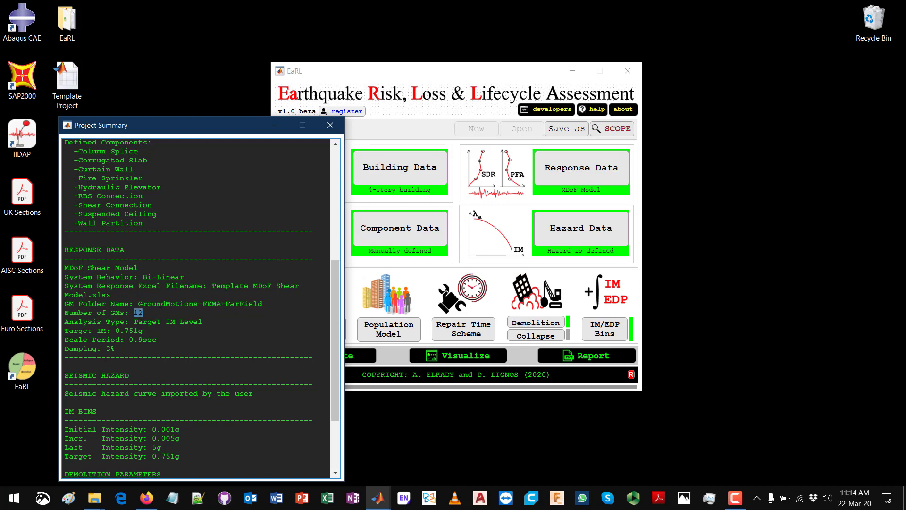
drag(212, 322, 134, 322)
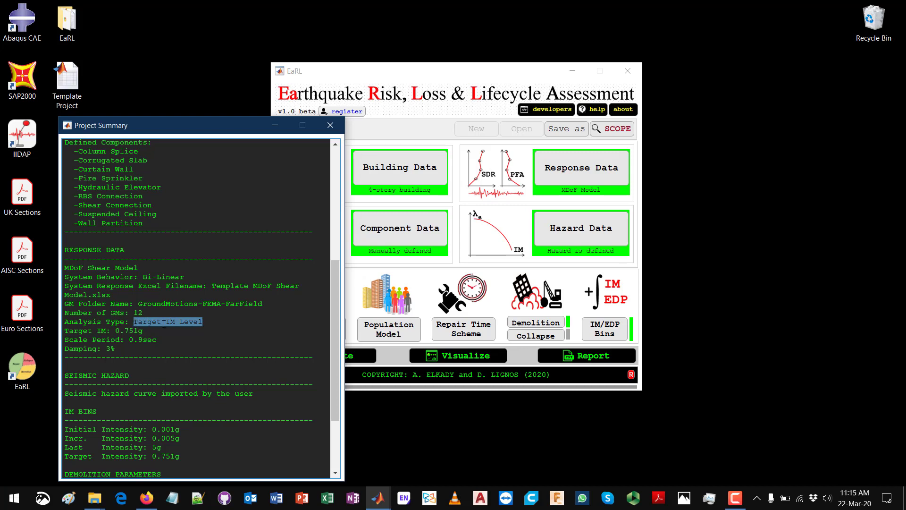
drag(143, 331, 105, 349)
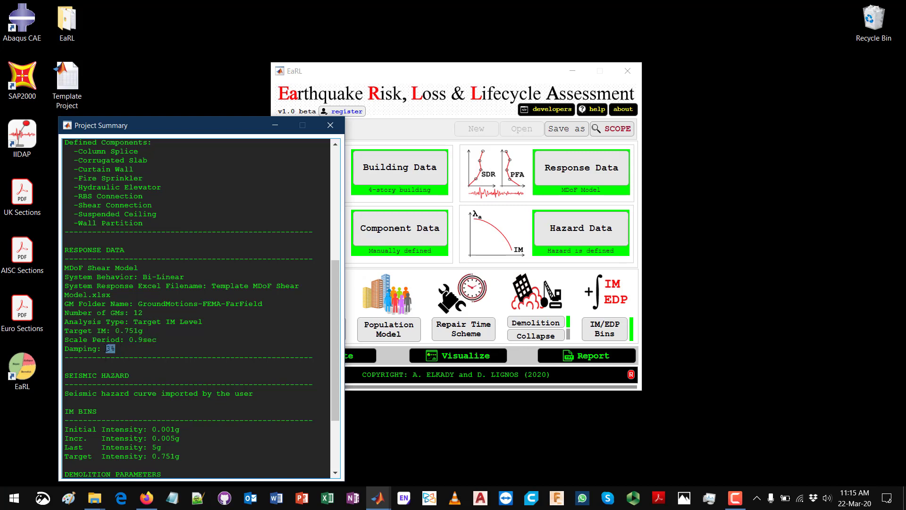
click(221, 316)
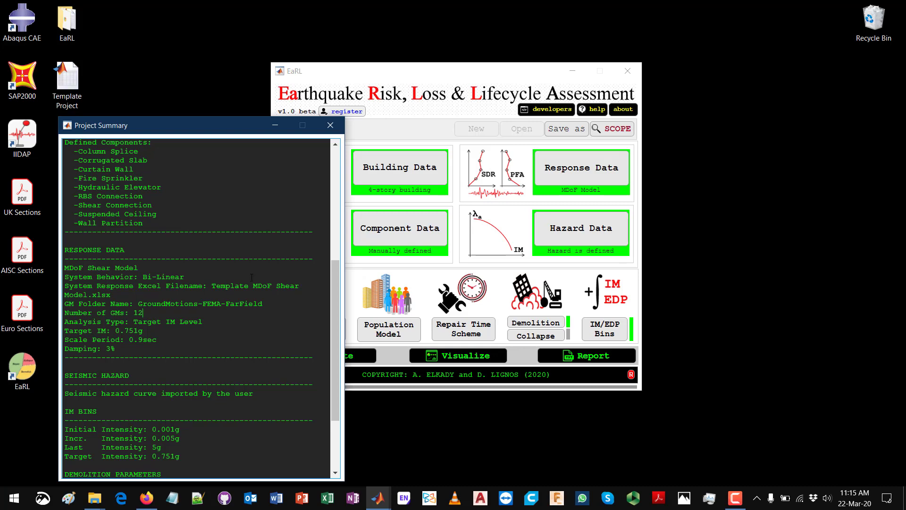
click(330, 125)
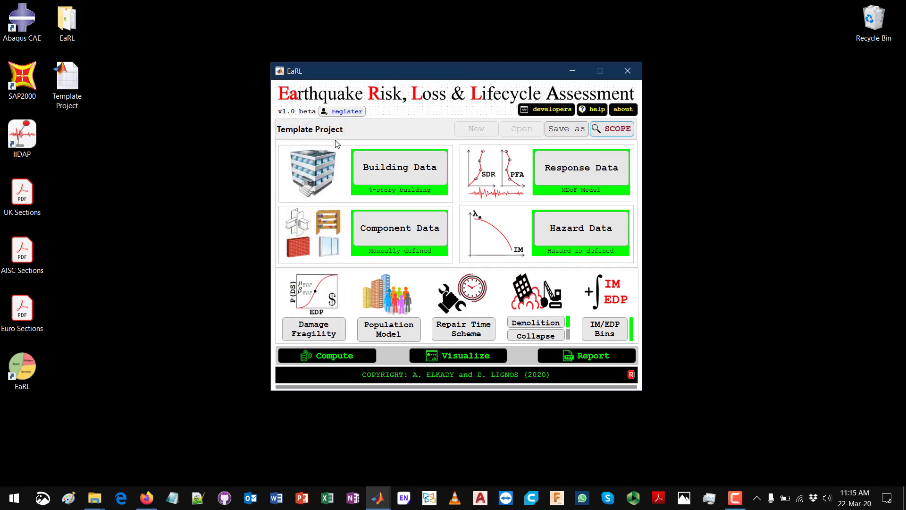